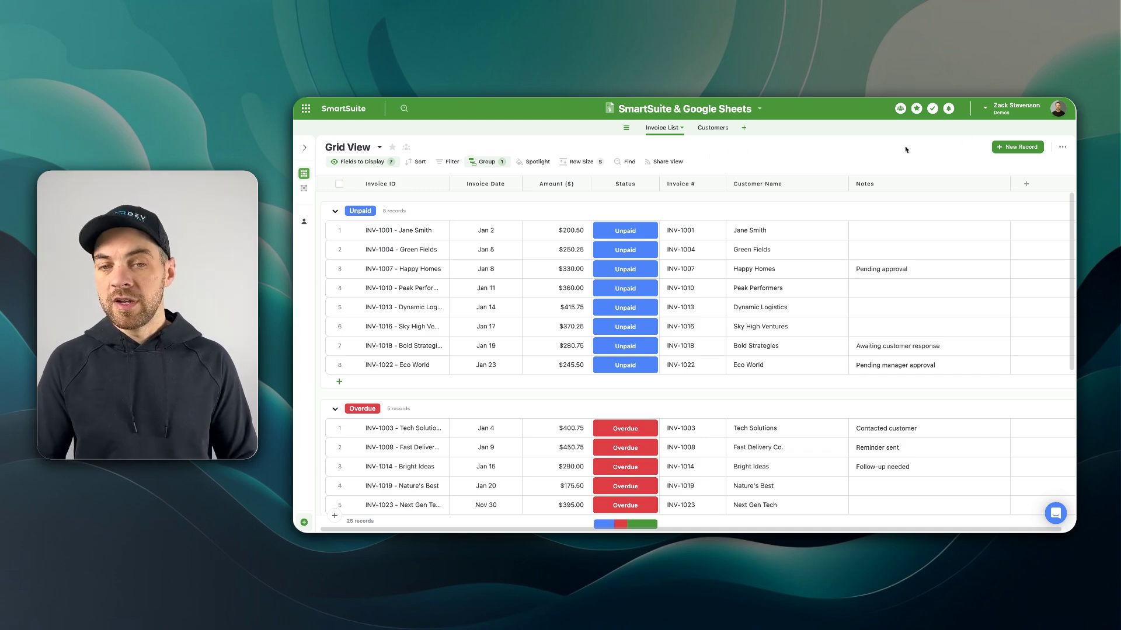
Review the invoice table's export formats without exporting, then expand the Views panel listing Grid View and Paid
{"action": "left_click", "coordinate": [1062, 148]}
{"action": "mouse_move", "coordinate": [1018, 224]}
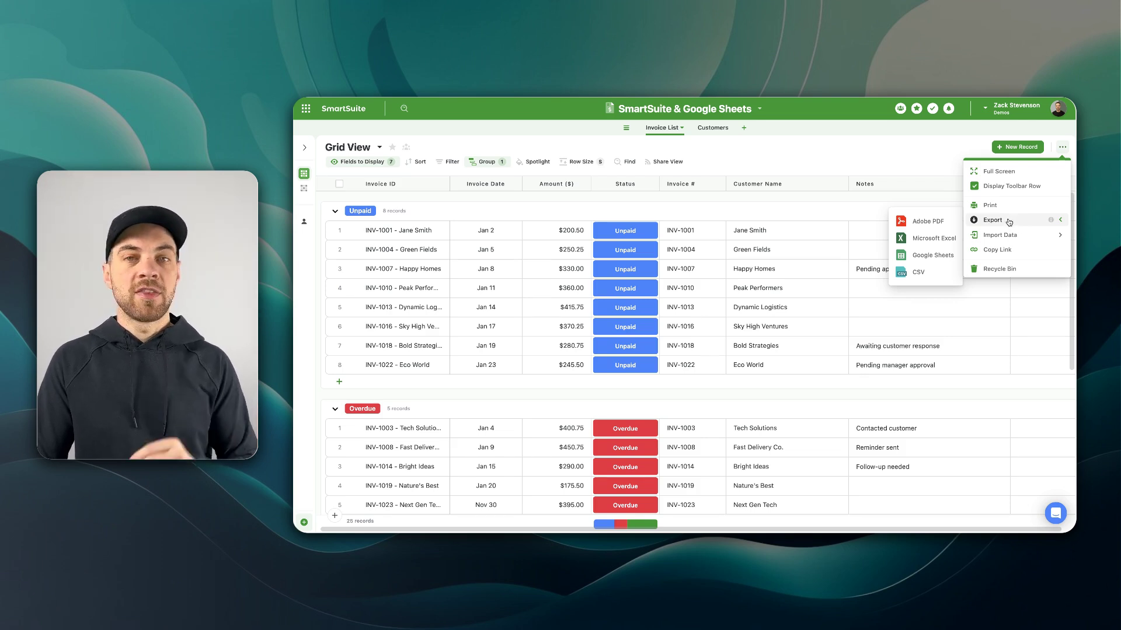
{"action": "left_click", "coordinate": [782, 153]}
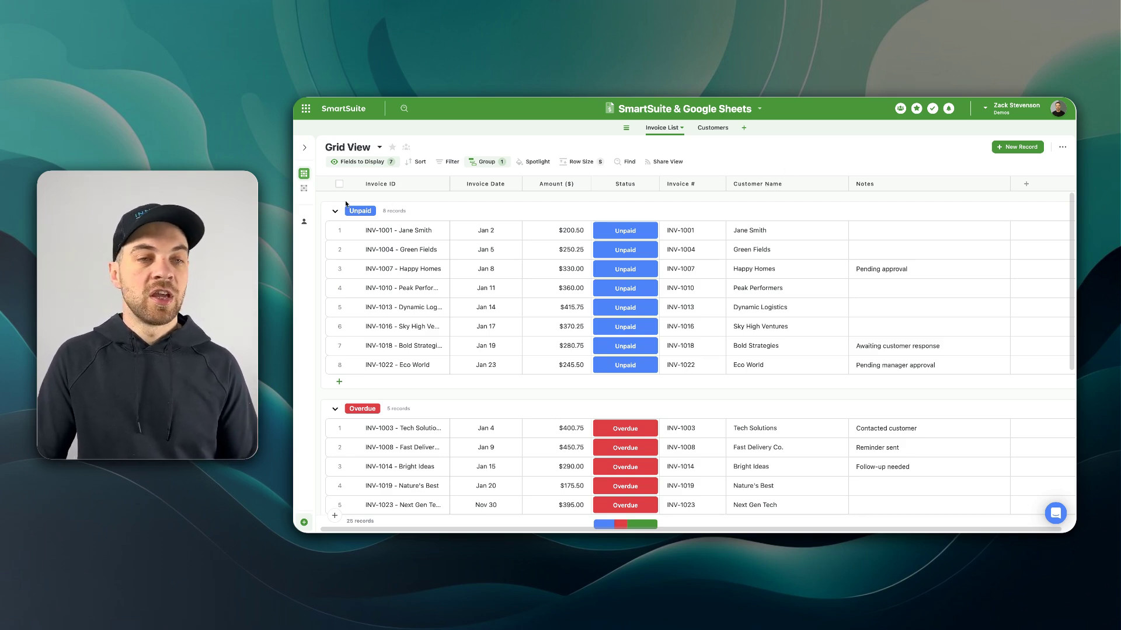
{"action": "mouse_move", "coordinate": [307, 195]}
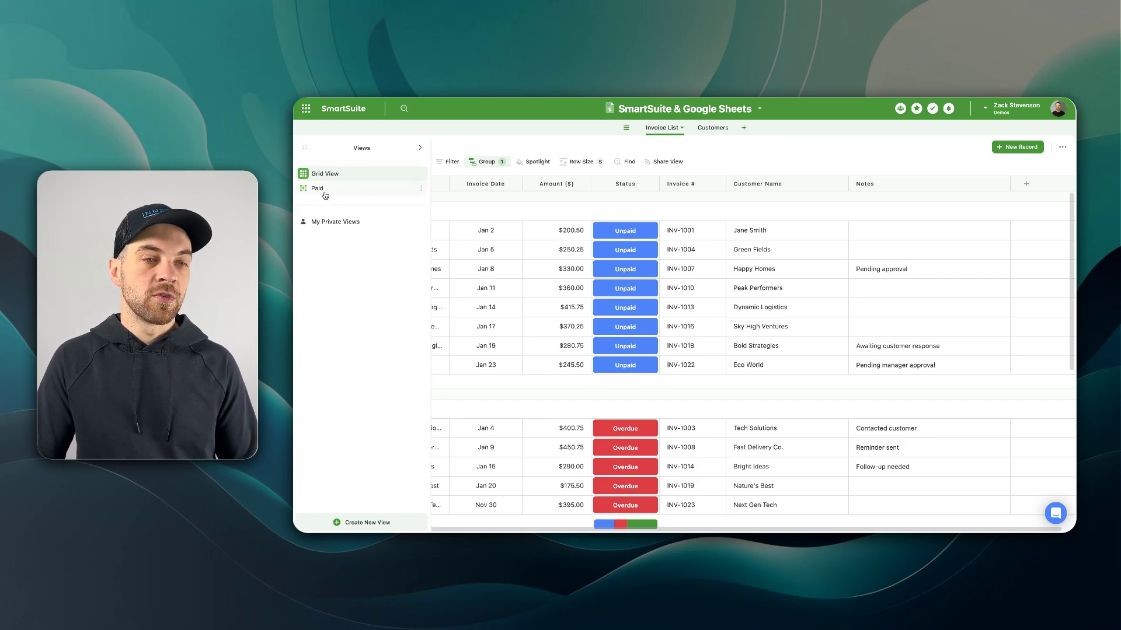
Switch the Invoice List to its Paid view and look across the 12 paid invoices
{"action": "left_click", "coordinate": [324, 193]}
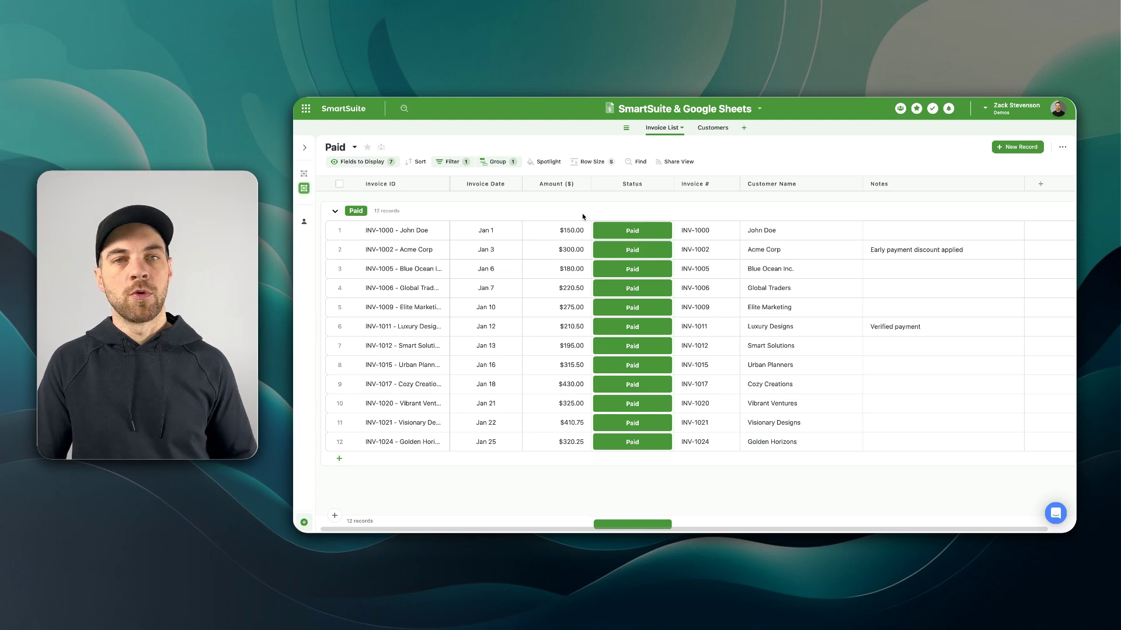
{"action": "scroll", "coordinate": [583, 216], "scroll_direction": "right", "scroll_amount": 1}
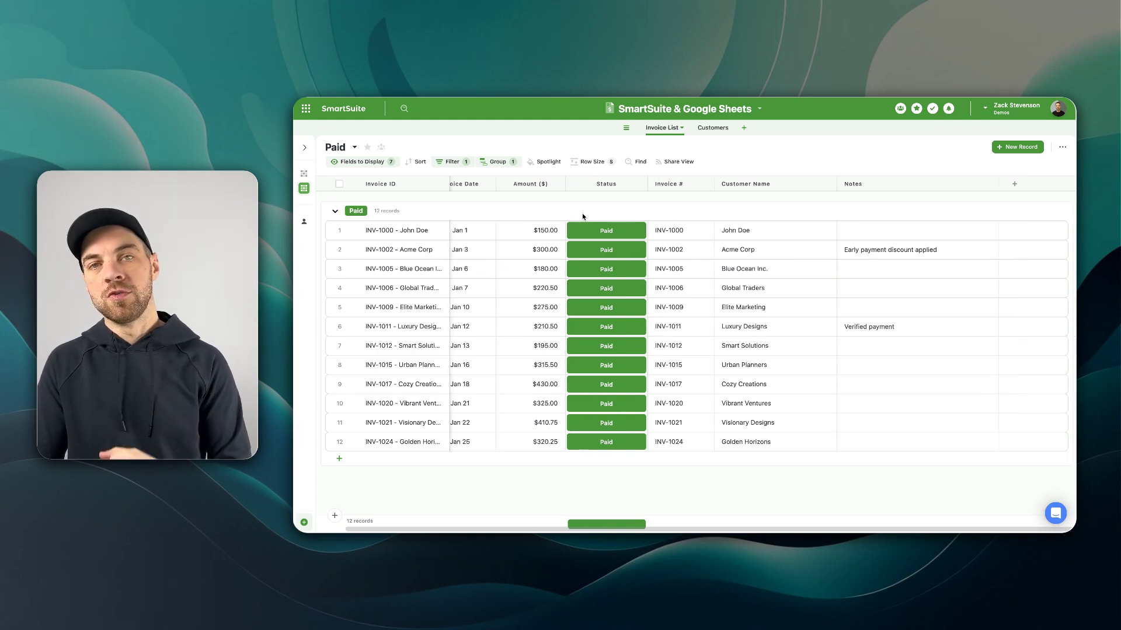
{"action": "scroll", "coordinate": [582, 216], "scroll_direction": "left", "scroll_amount": 1}
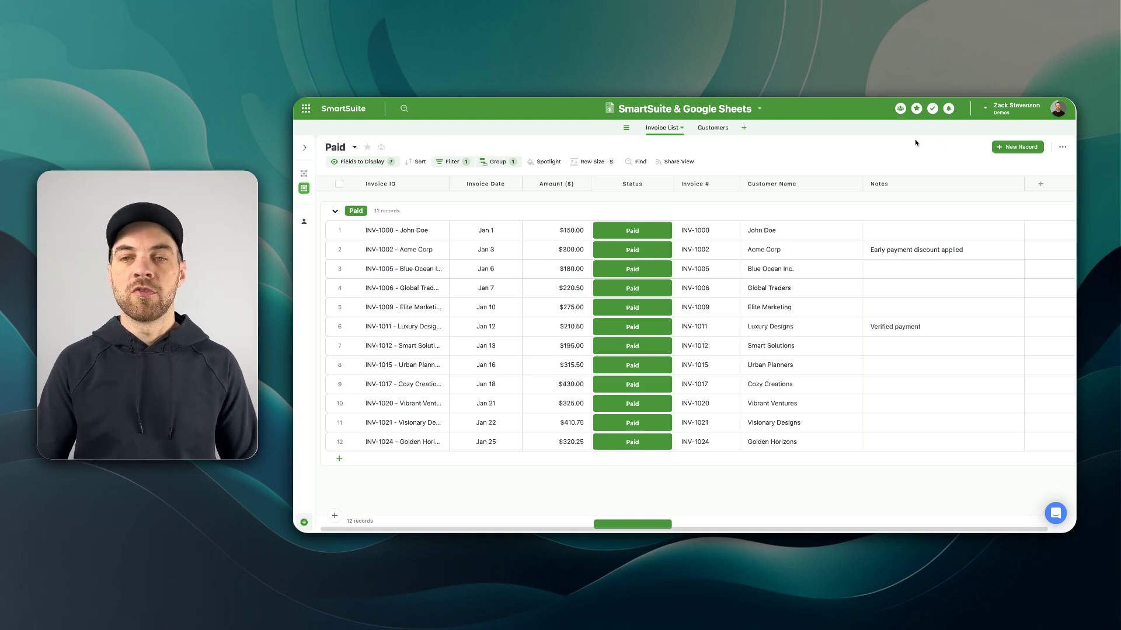
Export the Paid view to Google Sheets with Google sign-in, creating 'Invoice List 12/10/2024' in Drive
{"action": "left_click", "coordinate": [1063, 148]}
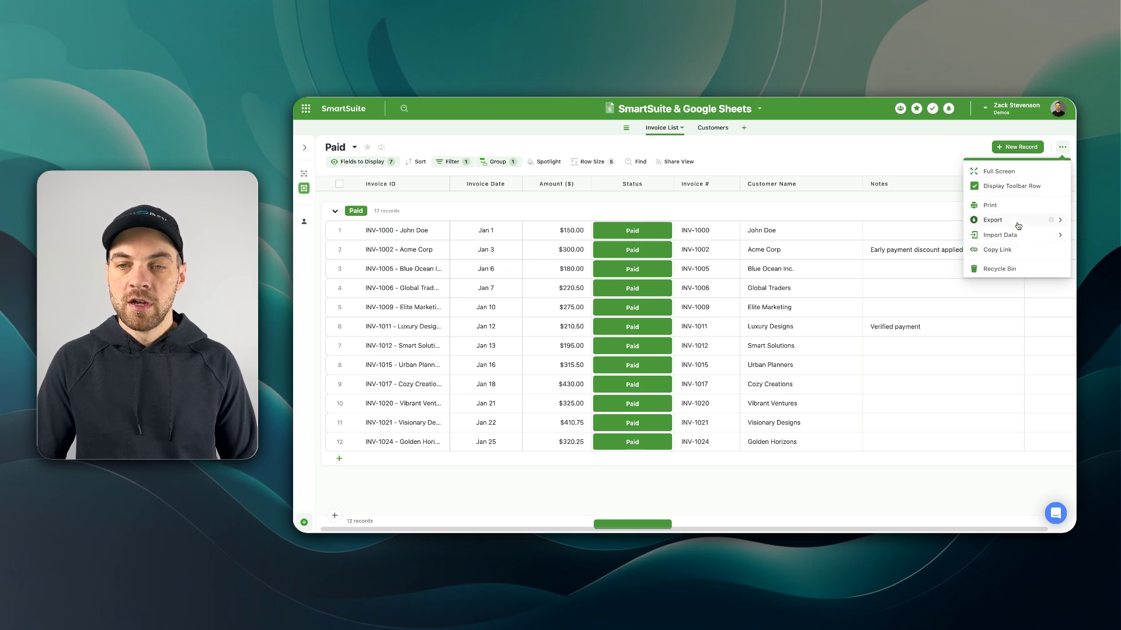
{"action": "mouse_move", "coordinate": [1004, 225]}
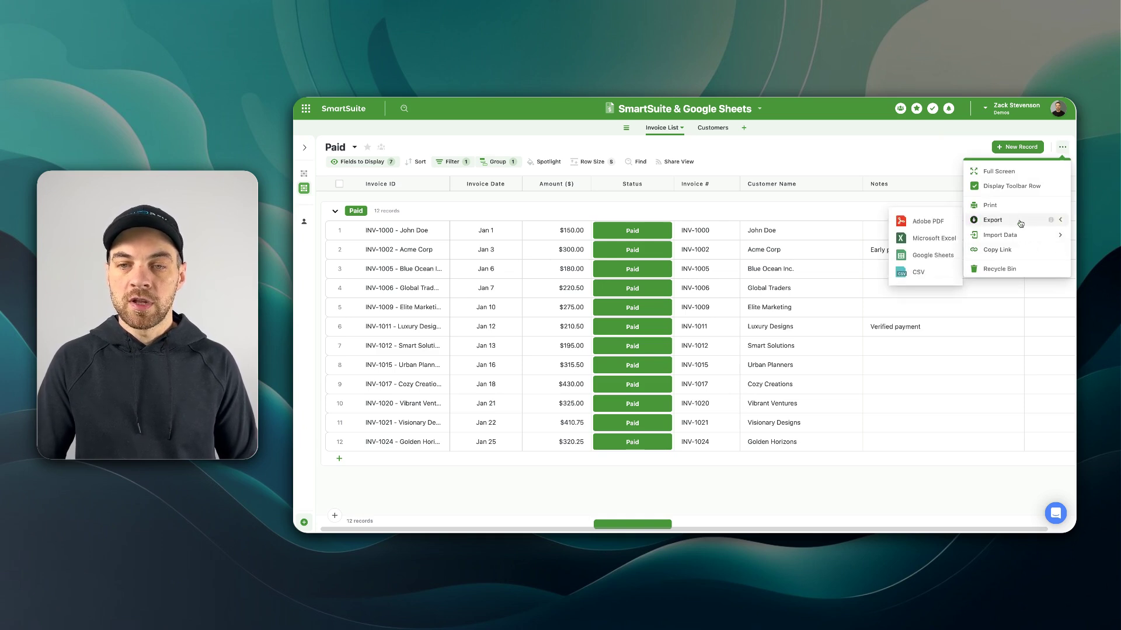
{"action": "left_click", "coordinate": [928, 255]}
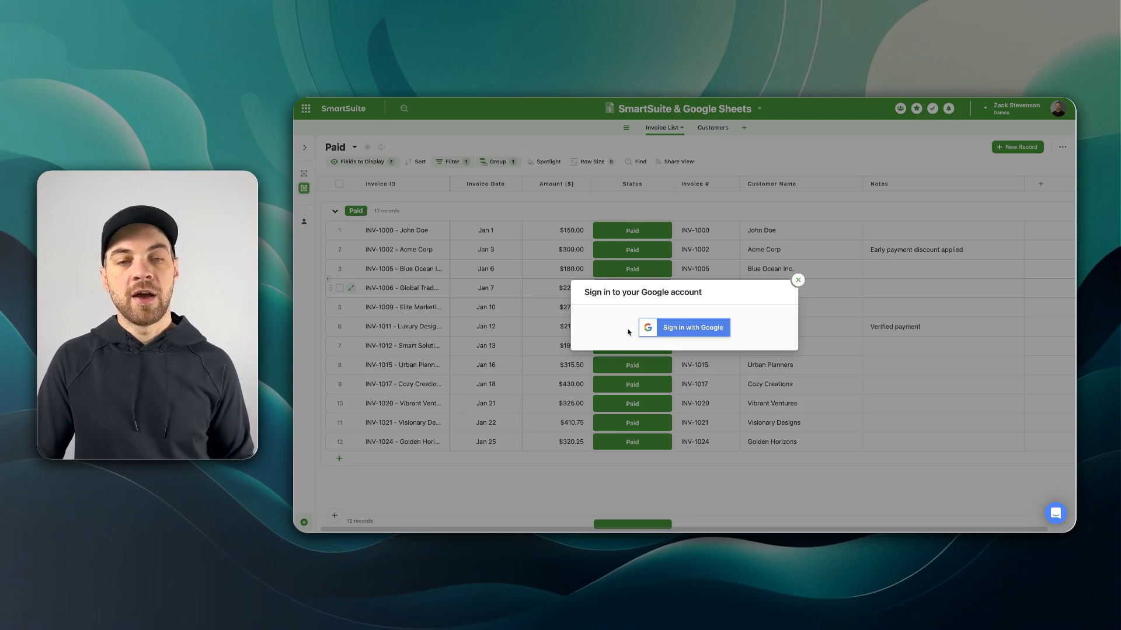
{"action": "left_click", "coordinate": [706, 334]}
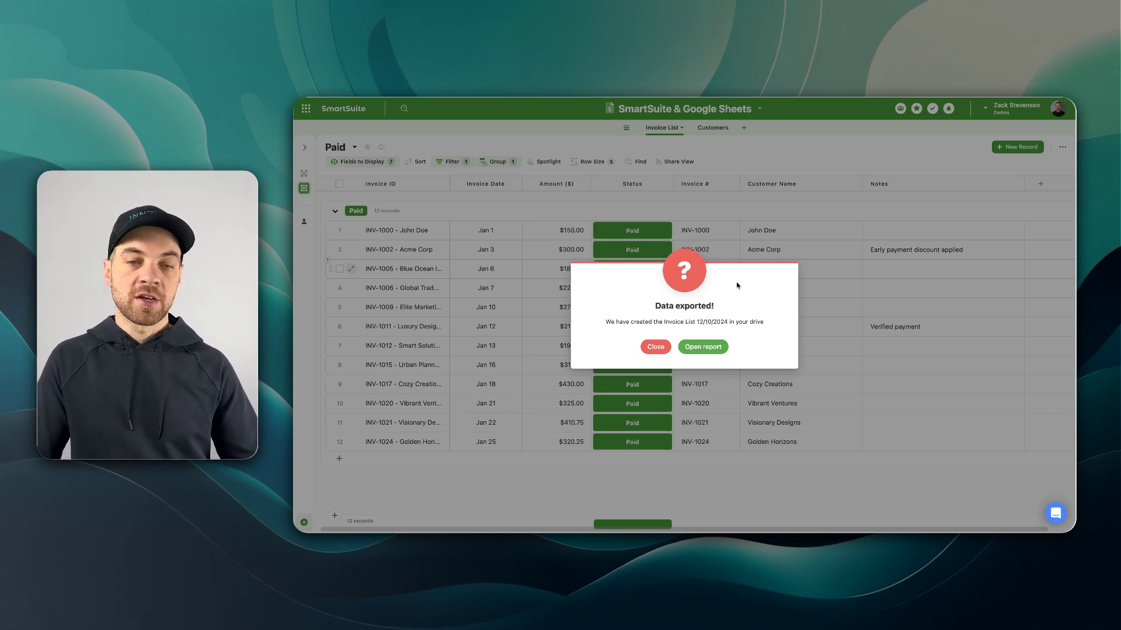
Open the exported Invoice List report in Google Sheets from the export confirmation
{"action": "left_click", "coordinate": [698, 349]}
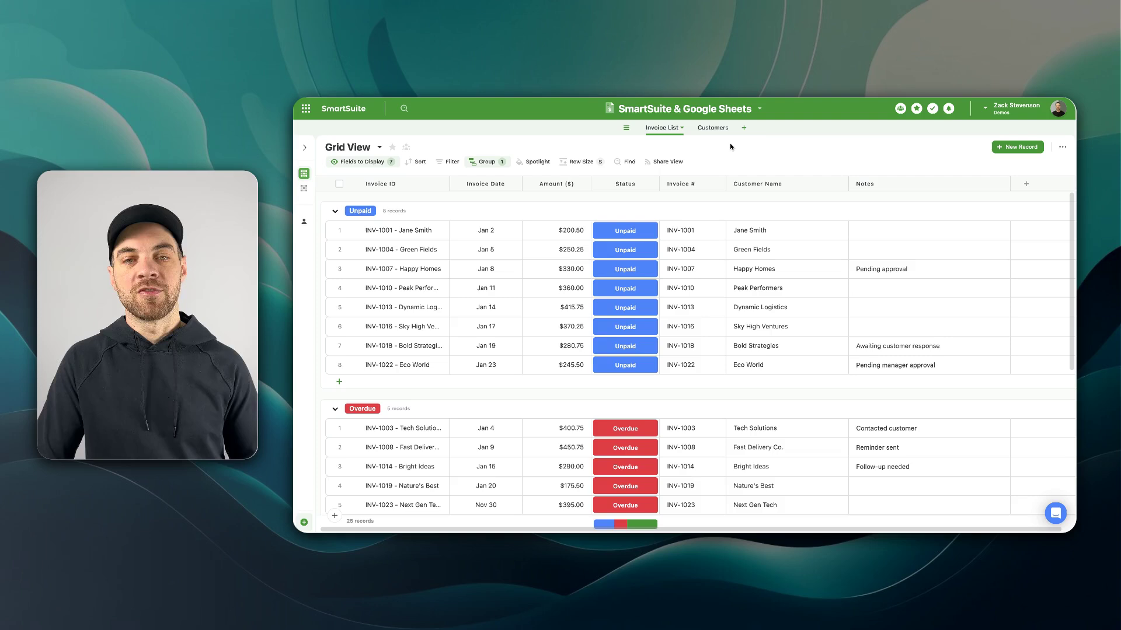
Create a new solution automation named 'Invoice paid add to sheets'
{"action": "left_click", "coordinate": [741, 109]}
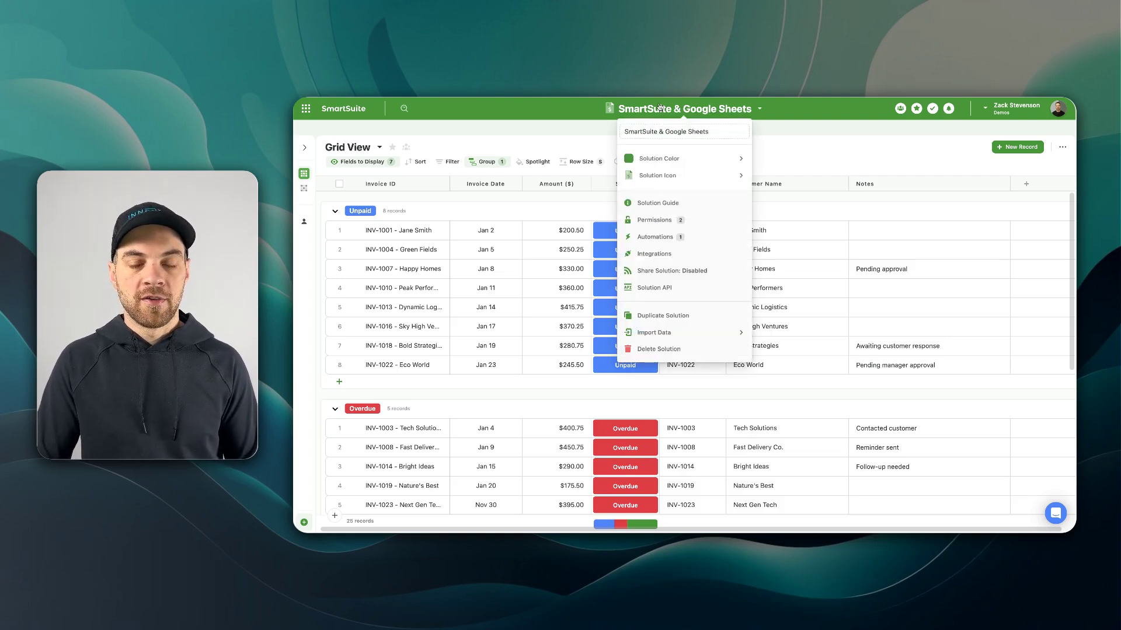
{"action": "left_click", "coordinate": [655, 236]}
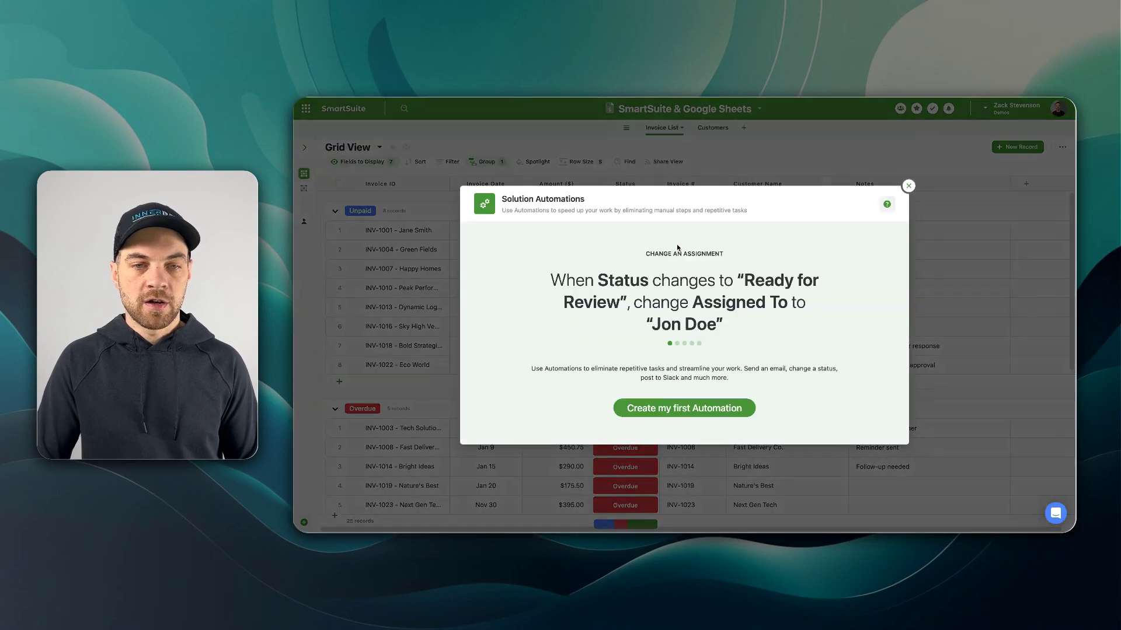
{"action": "left_click", "coordinate": [675, 407]}
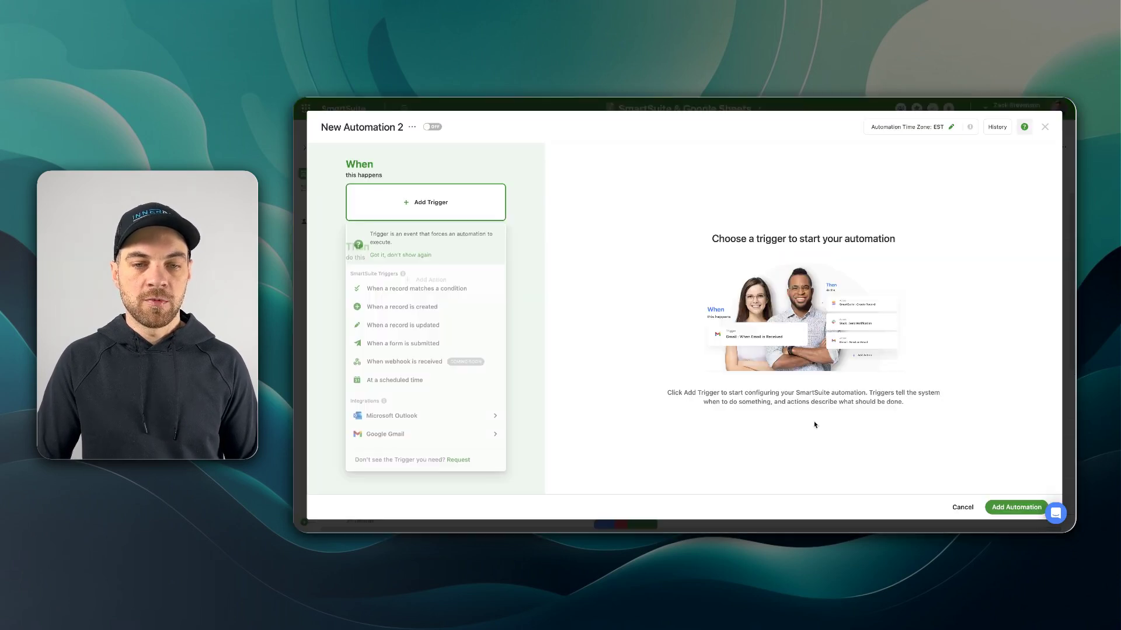
{"action": "left_click", "coordinate": [362, 127]}
{"action": "type", "text": "Invoice "}
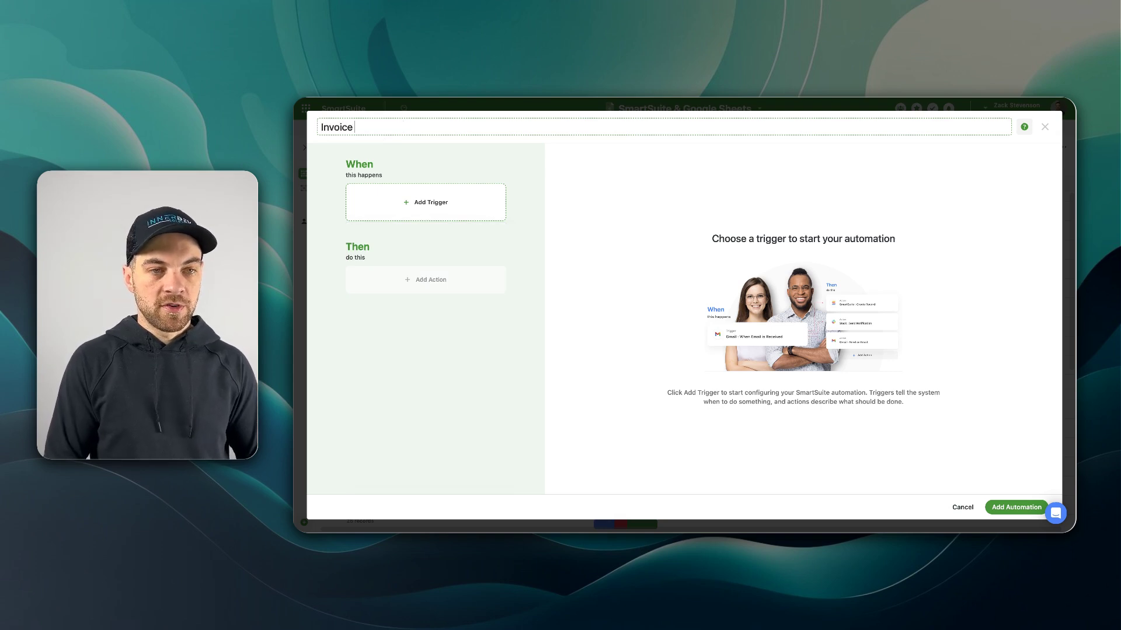
{"action": "type", "text": "paid add to sheets"}
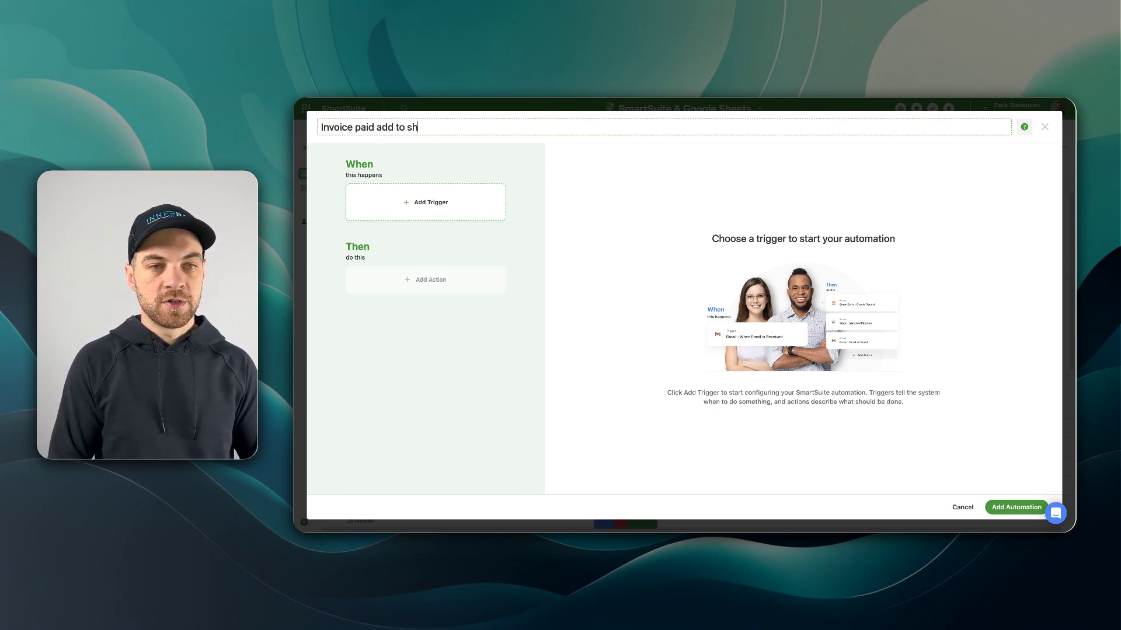
{"action": "left_click", "coordinate": [409, 210]}
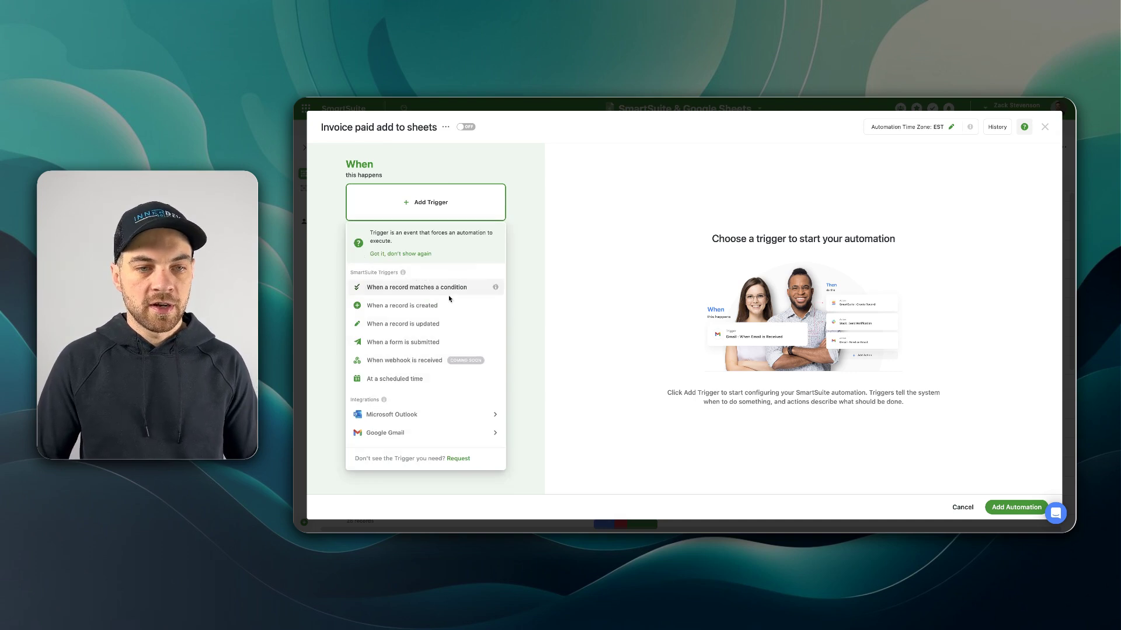
Trigger it when a record's Status equals Paid, and begin adding an action
{"action": "left_click", "coordinate": [415, 289]}
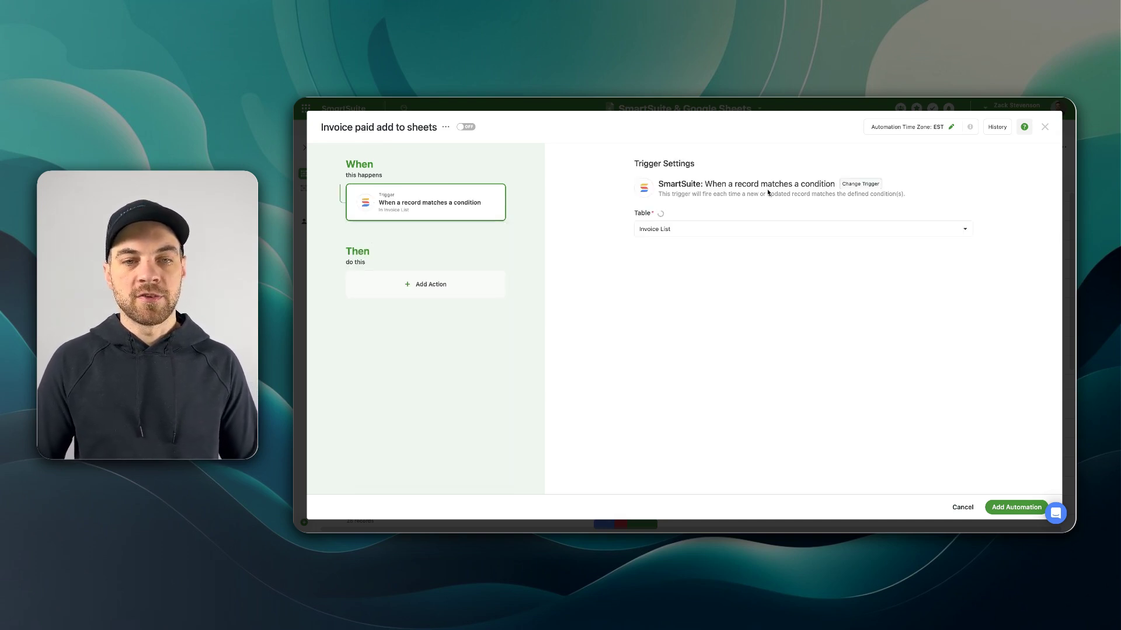
{"action": "left_click", "coordinate": [711, 269]}
{"action": "type", "text": "st"}
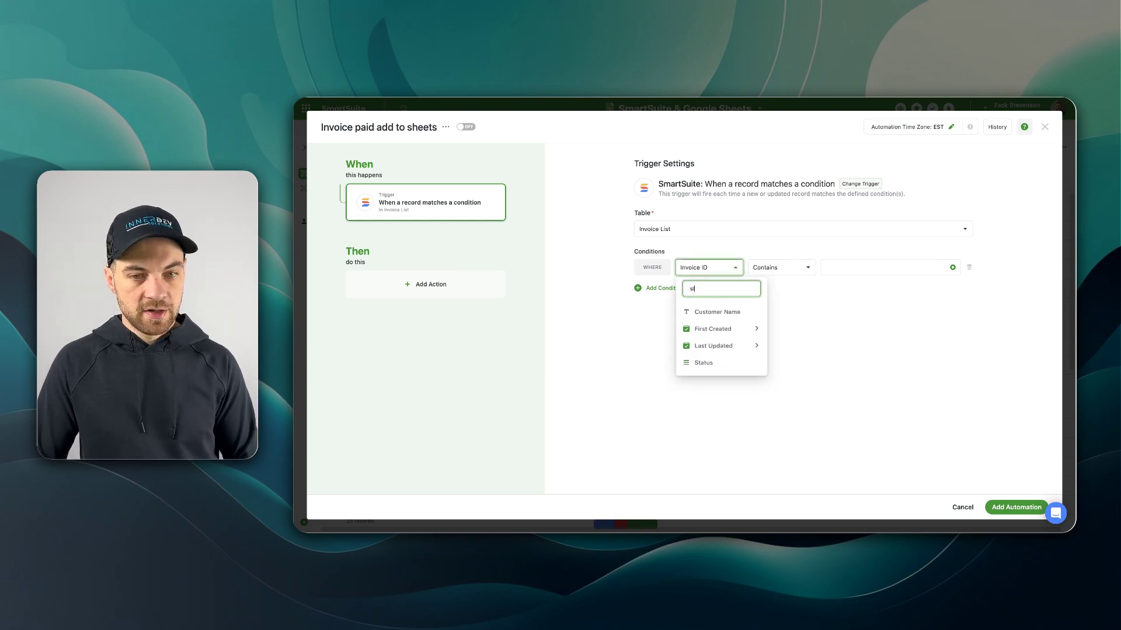
{"action": "left_click", "coordinate": [718, 313]}
{"action": "left_click", "coordinate": [870, 268]}
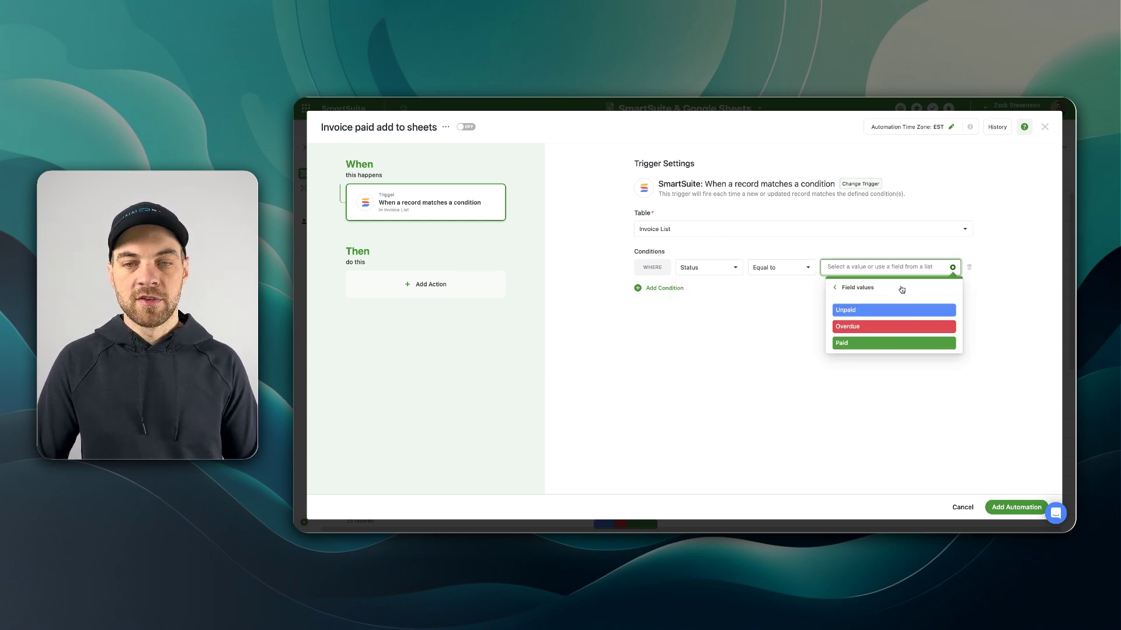
{"action": "left_click", "coordinate": [857, 344]}
{"action": "left_click", "coordinate": [430, 286]}
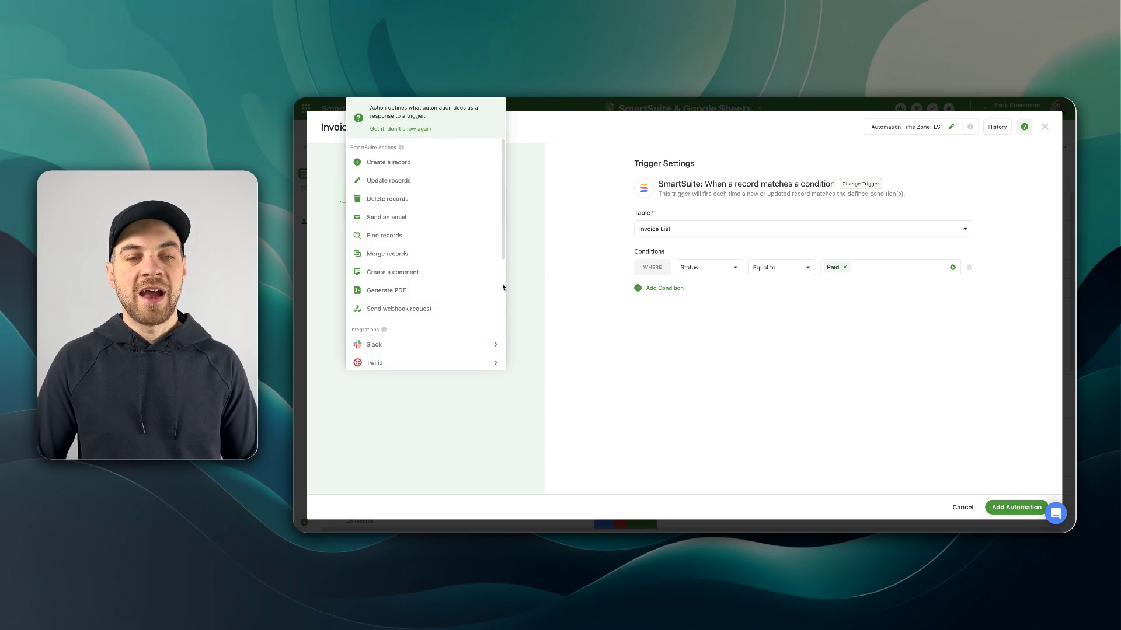
{"action": "scroll", "coordinate": [499, 280], "scroll_direction": "down", "scroll_amount": 5}
Make the action add a Google Sheets row via the first saved account, targeting the SmartSuite worksheet
{"action": "mouse_move", "coordinate": [450, 268]}
{"action": "mouse_move", "coordinate": [418, 242]}
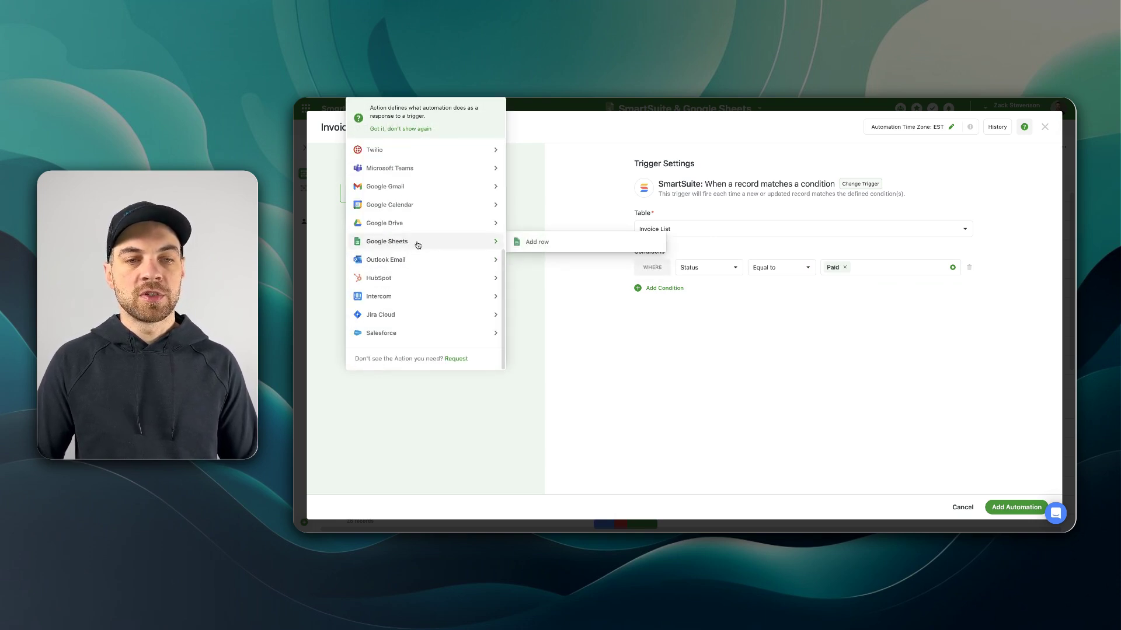
{"action": "left_click", "coordinate": [569, 243]}
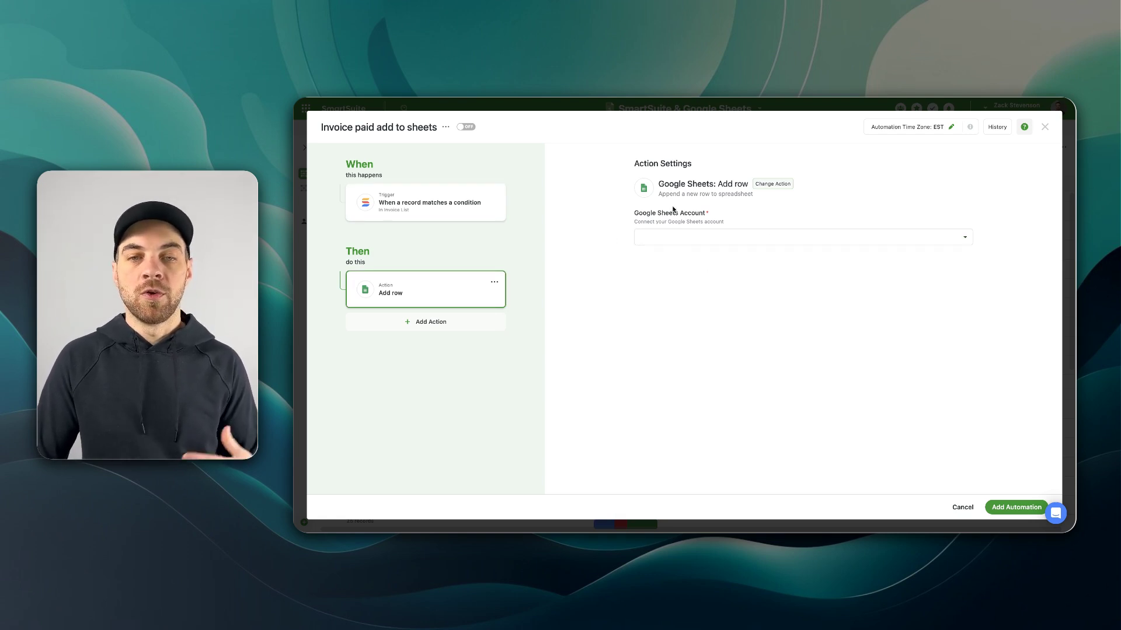
{"action": "left_click", "coordinate": [676, 245]}
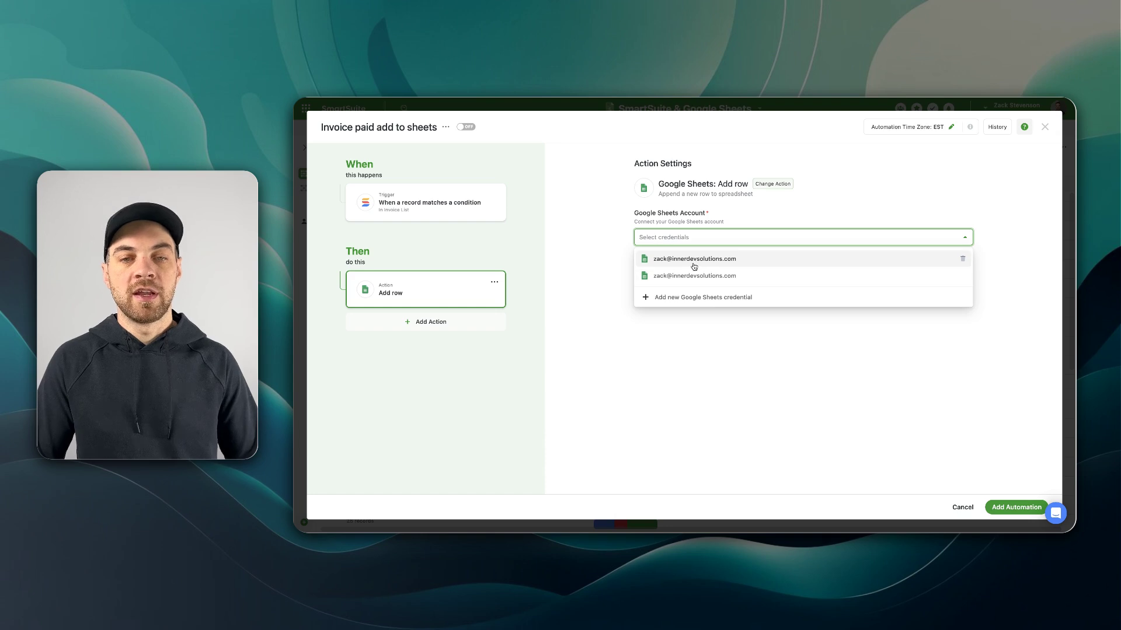
{"action": "left_click", "coordinate": [663, 260]}
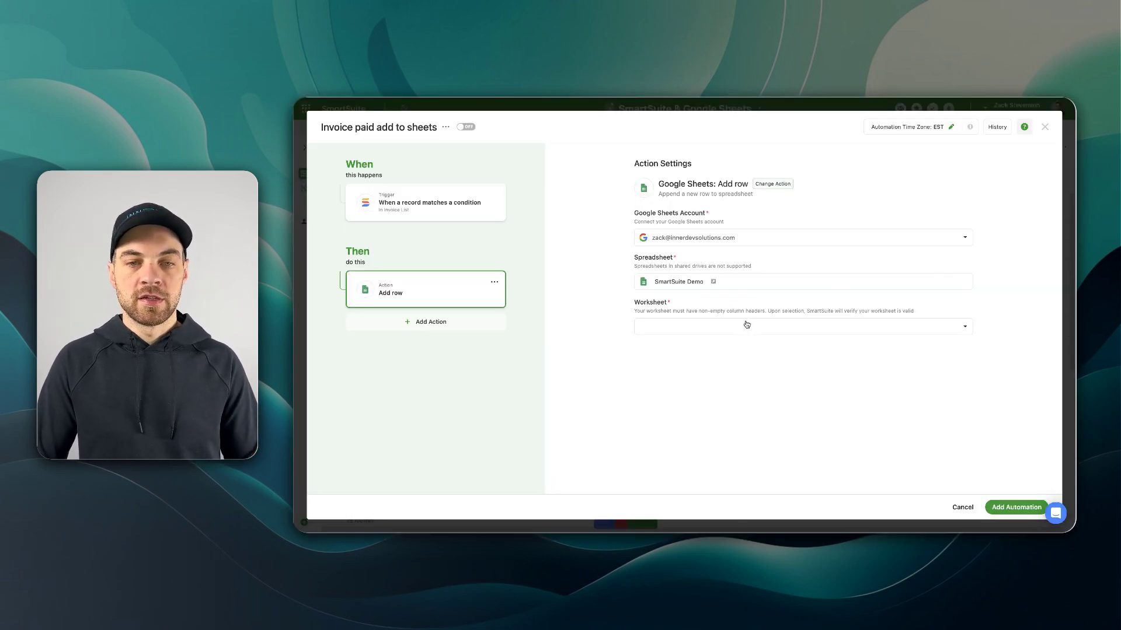
{"action": "left_click", "coordinate": [671, 327]}
{"action": "left_click", "coordinate": [661, 350]}
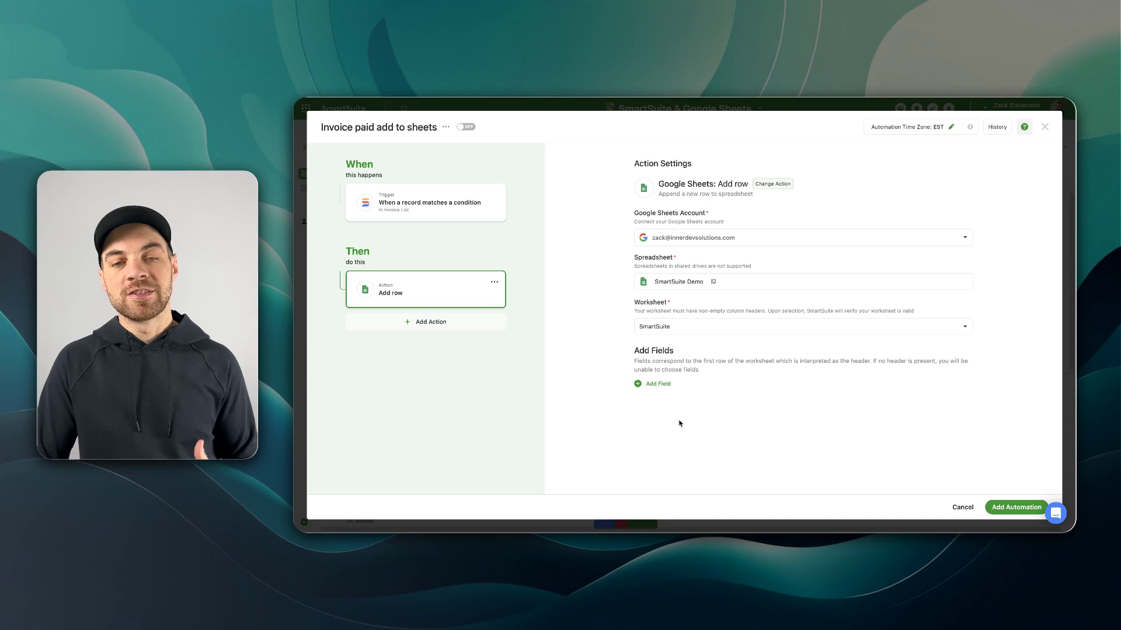
Map the Amount ($) sheet column to the trigger record's invoice amount
{"action": "left_click", "coordinate": [657, 388]}
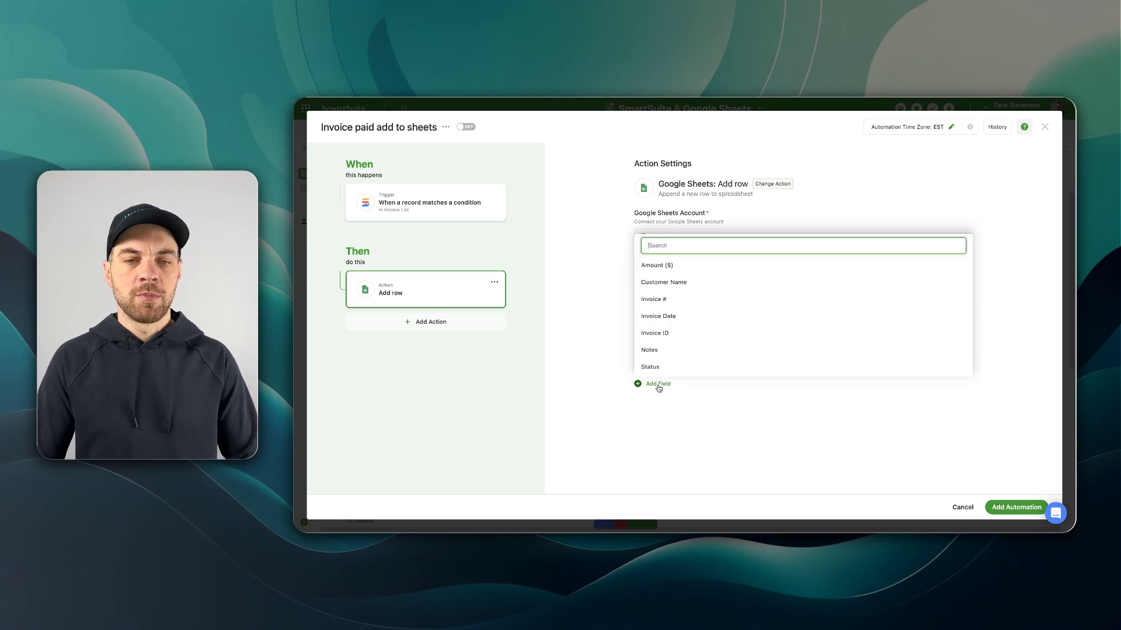
{"action": "left_click", "coordinate": [657, 268]}
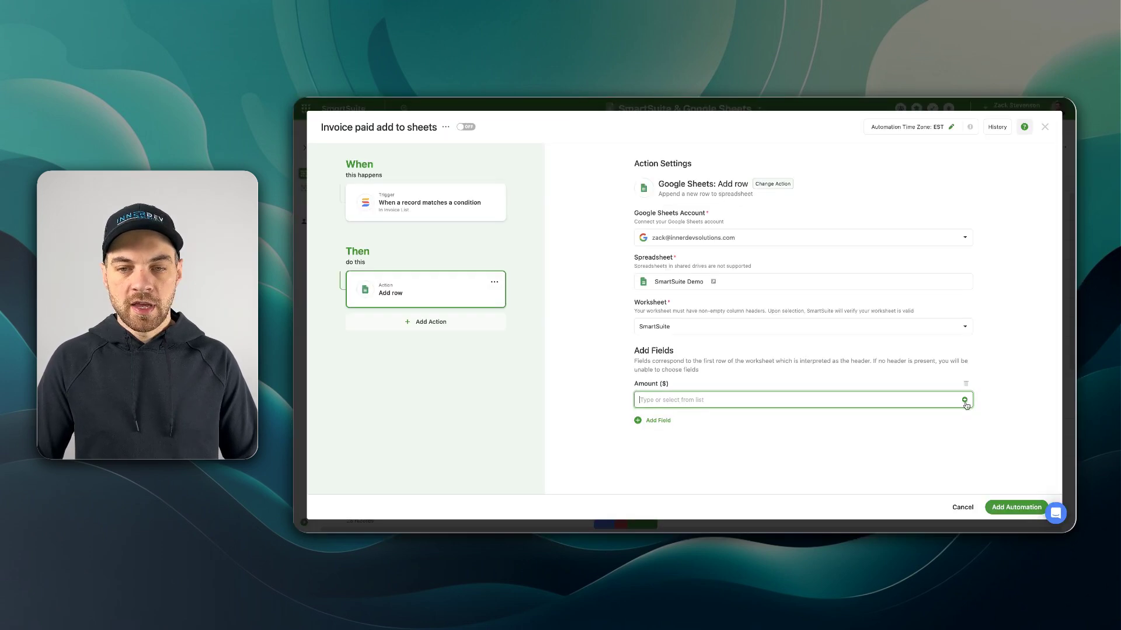
{"action": "left_click", "coordinate": [965, 400]}
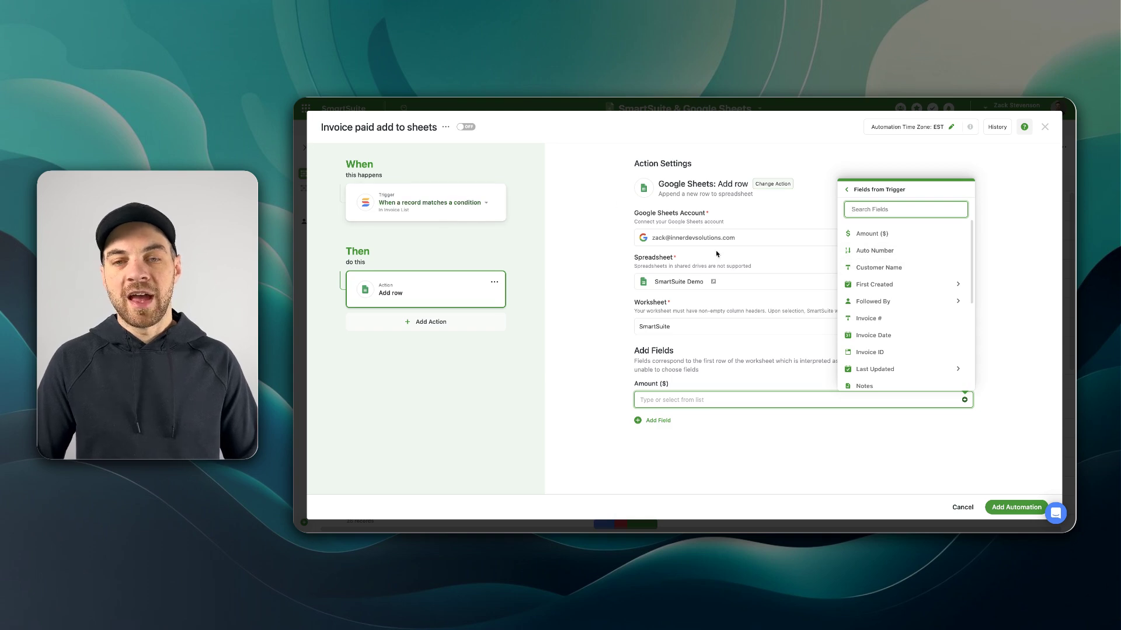
{"action": "left_click", "coordinate": [876, 237]}
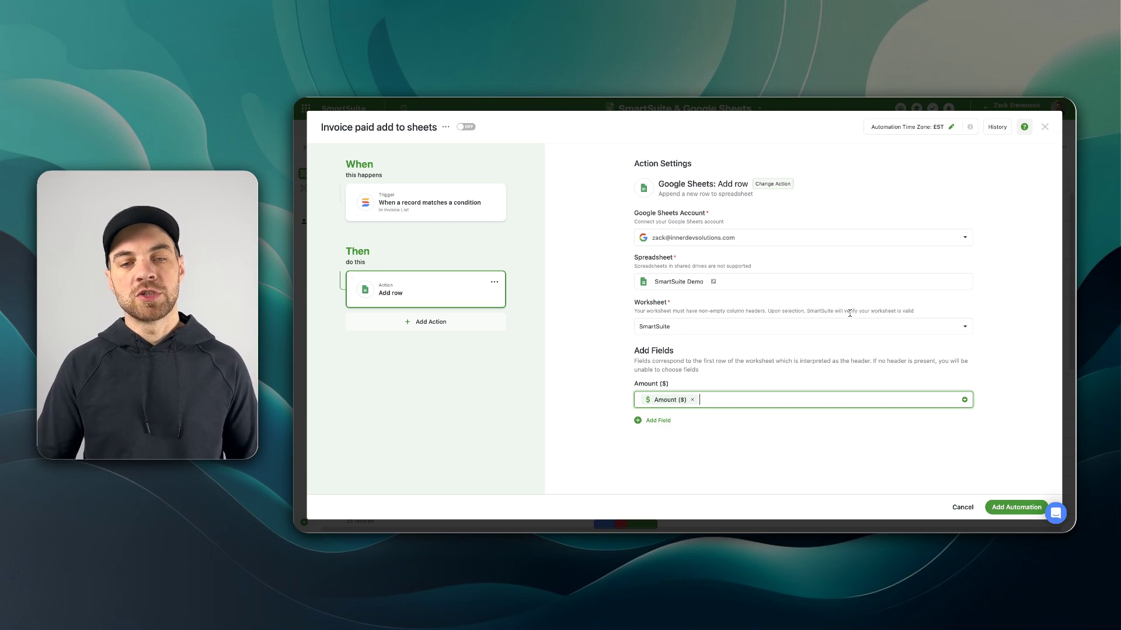
Map Customer Name to the record's customer name, then save the automation switched on
{"action": "left_click", "coordinate": [657, 421]}
{"action": "left_click", "coordinate": [661, 318]}
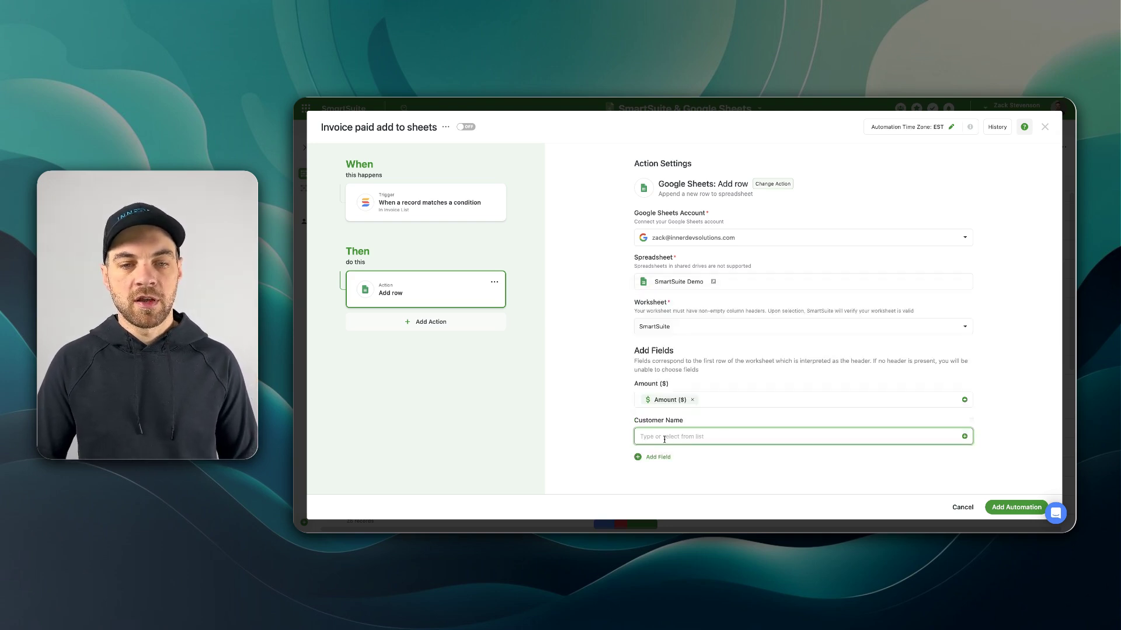
{"action": "left_click", "coordinate": [964, 436]}
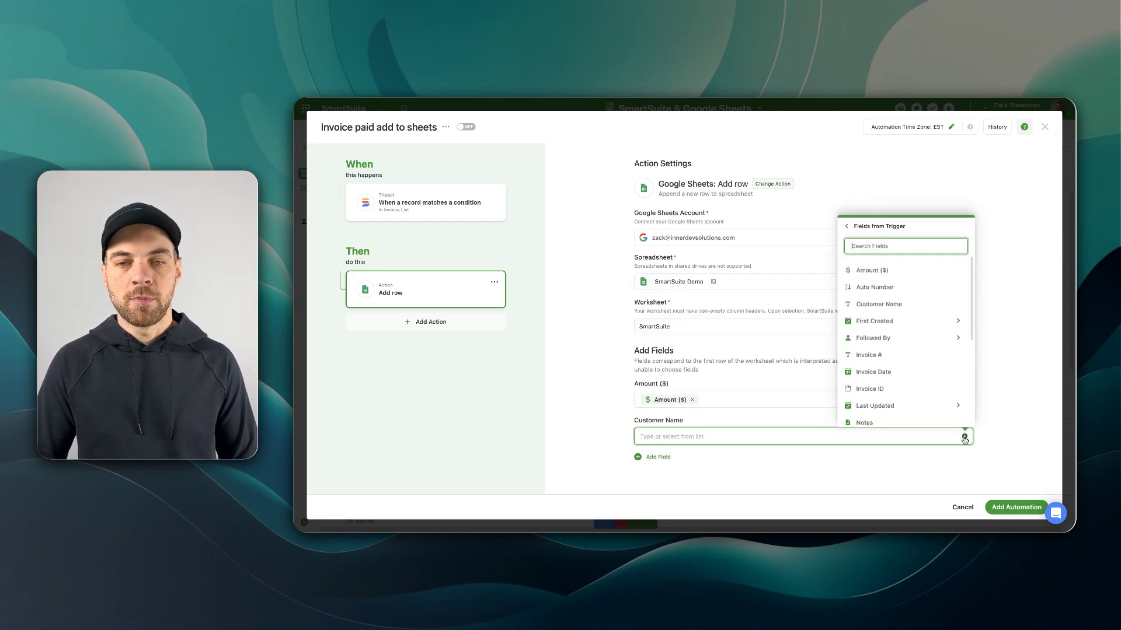
{"action": "left_click", "coordinate": [876, 310]}
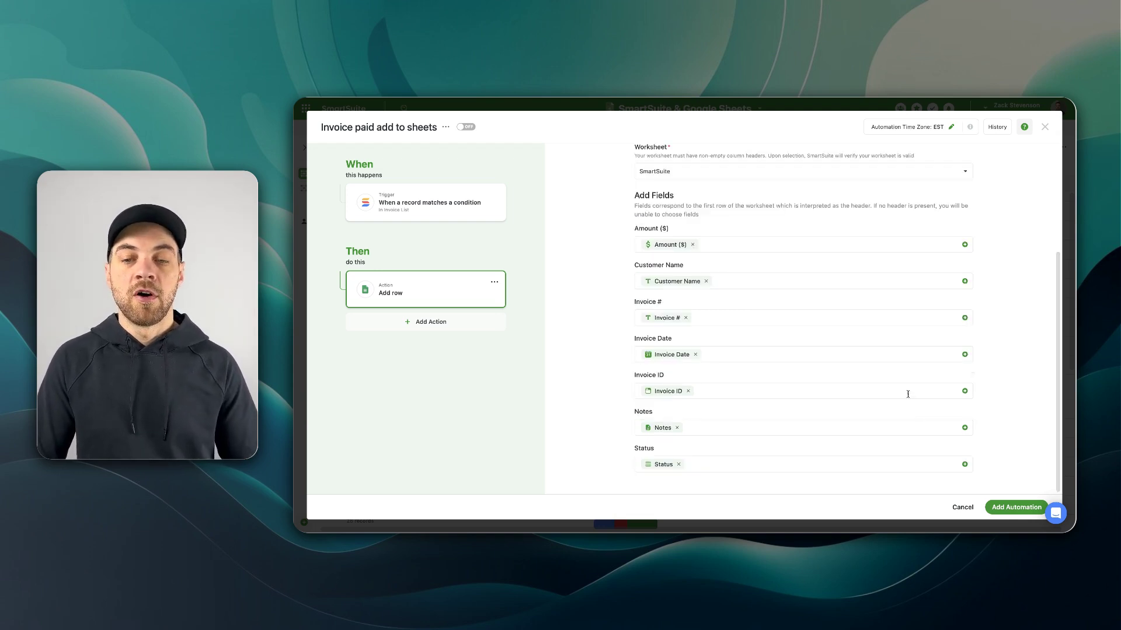
{"action": "left_click", "coordinate": [1016, 507]}
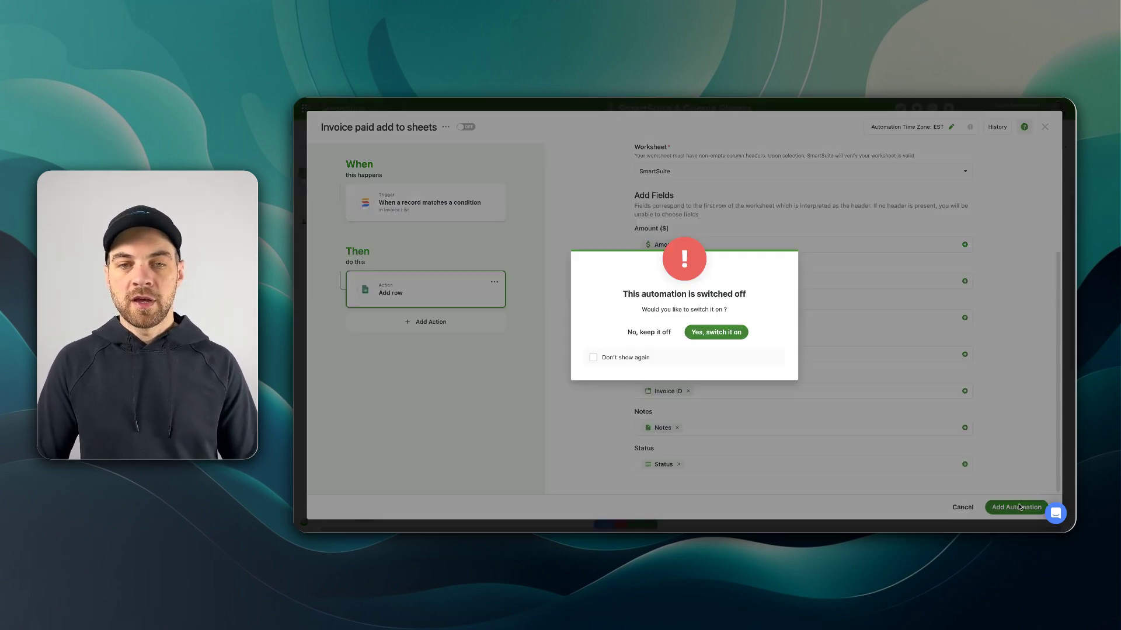
{"action": "left_click", "coordinate": [717, 332]}
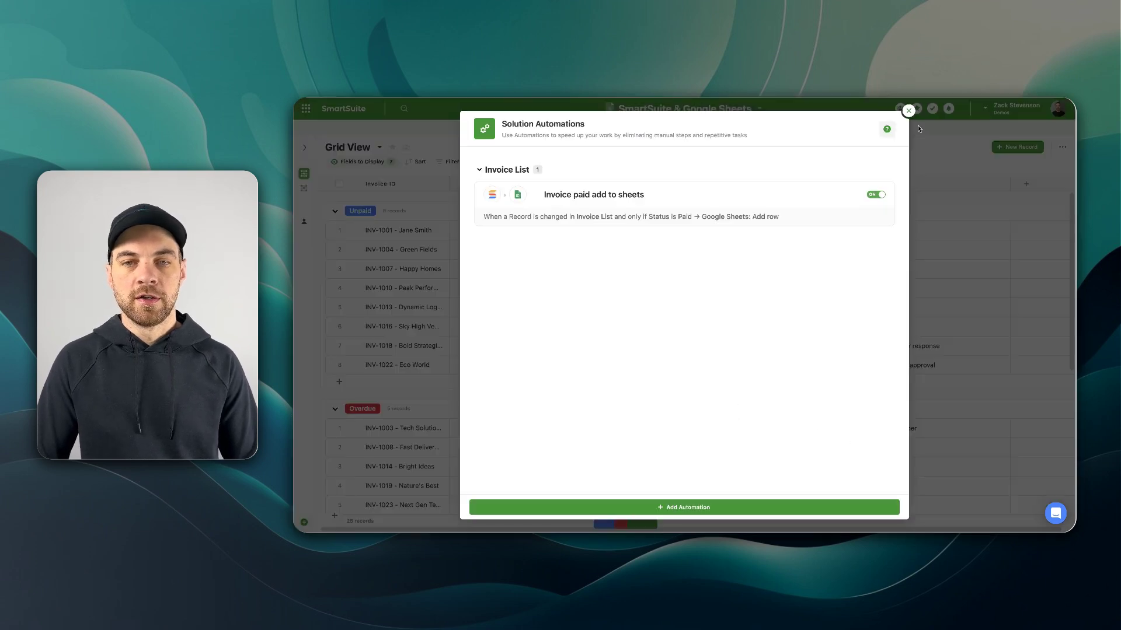
Close the automations list and set invoice INV-1001's Status to Paid
{"action": "left_click", "coordinate": [908, 111]}
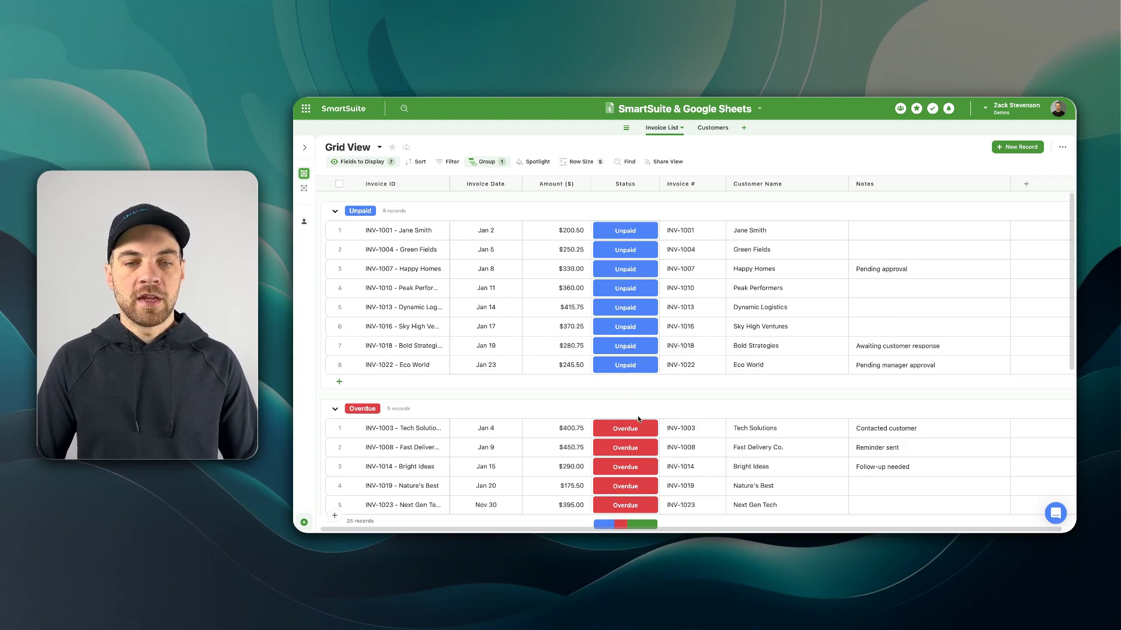
{"action": "scroll", "coordinate": [638, 419], "scroll_direction": "down", "scroll_amount": 2}
{"action": "scroll", "coordinate": [645, 392], "scroll_direction": "up", "scroll_amount": 2}
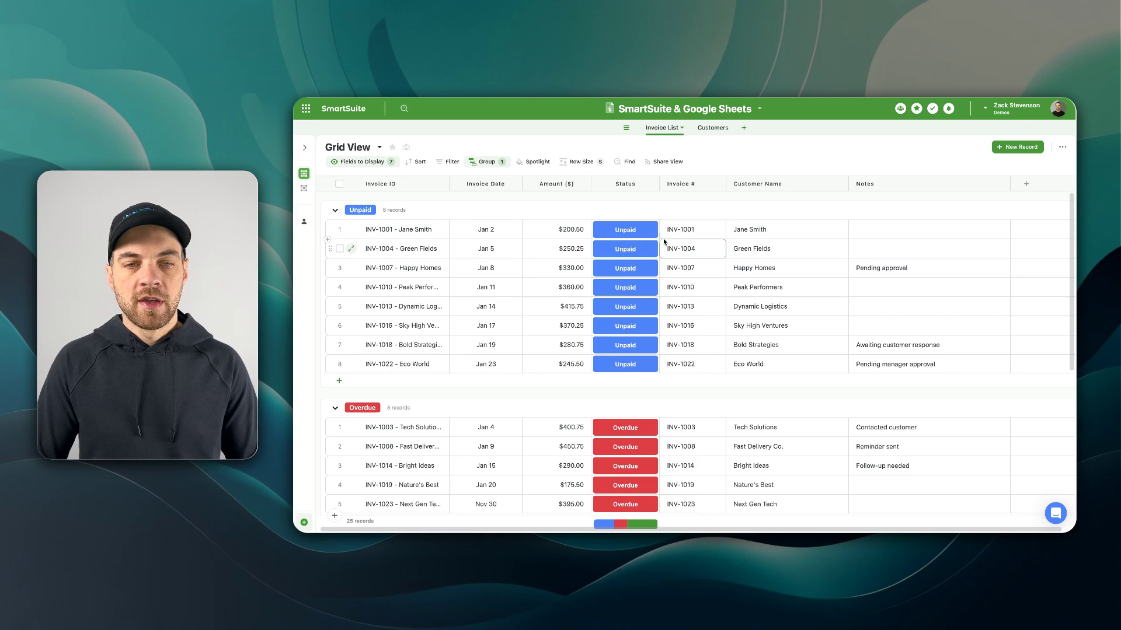
{"action": "left_click", "coordinate": [625, 230]}
{"action": "left_click", "coordinate": [635, 292]}
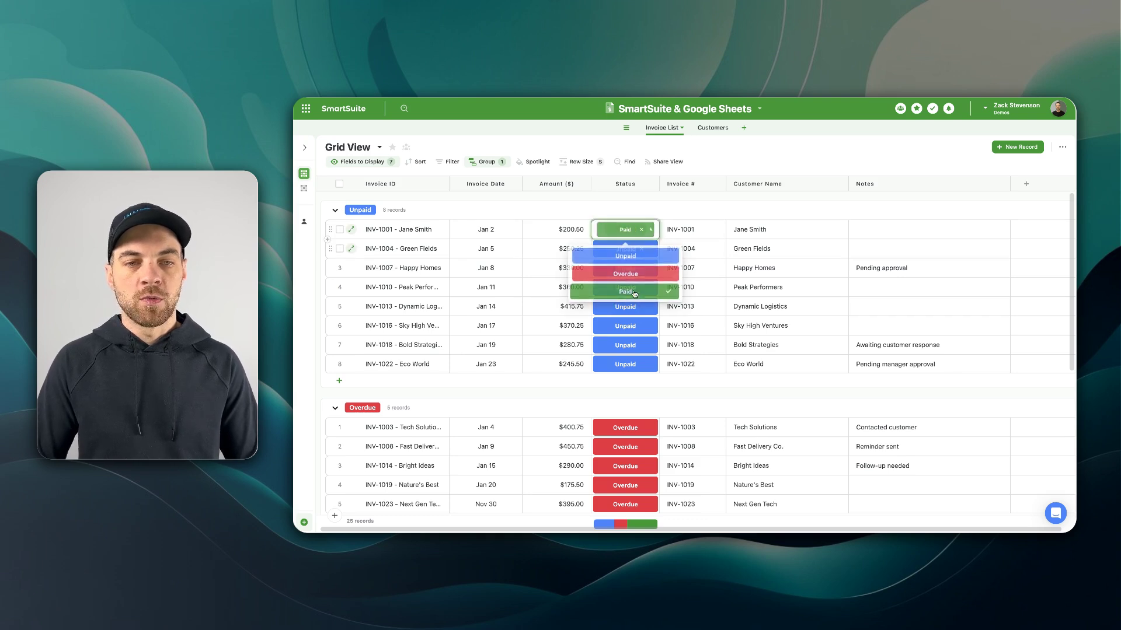
Check the Invoice paid add to sheets run history and the new INV-1001 row in the sheet
{"action": "left_click", "coordinate": [663, 109]}
{"action": "left_click", "coordinate": [653, 236]}
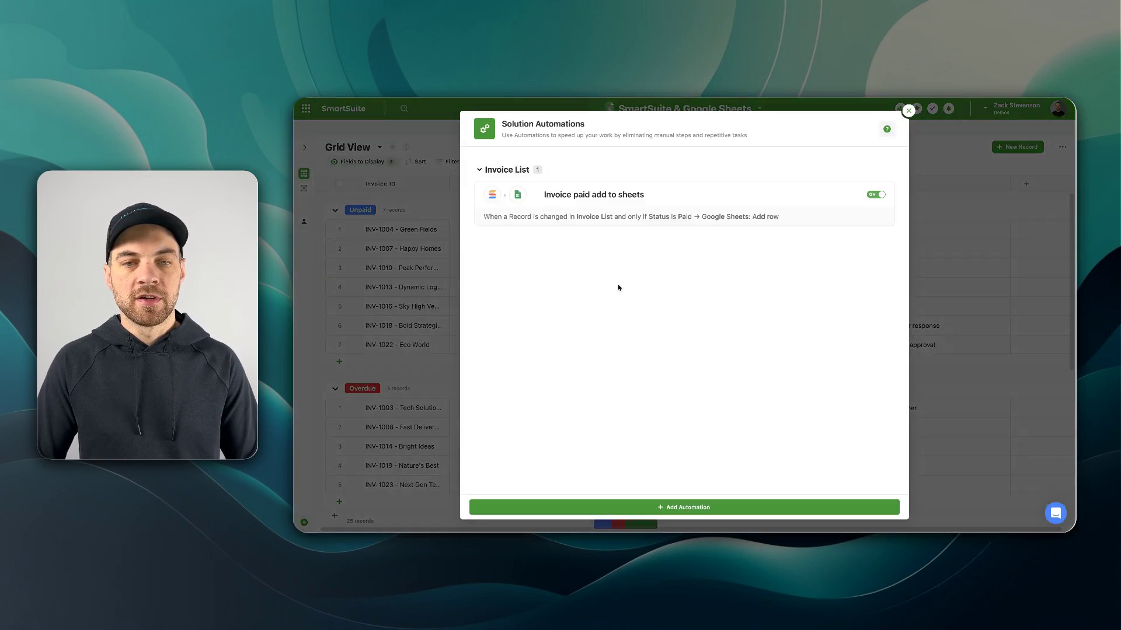
{"action": "left_click", "coordinate": [614, 194]}
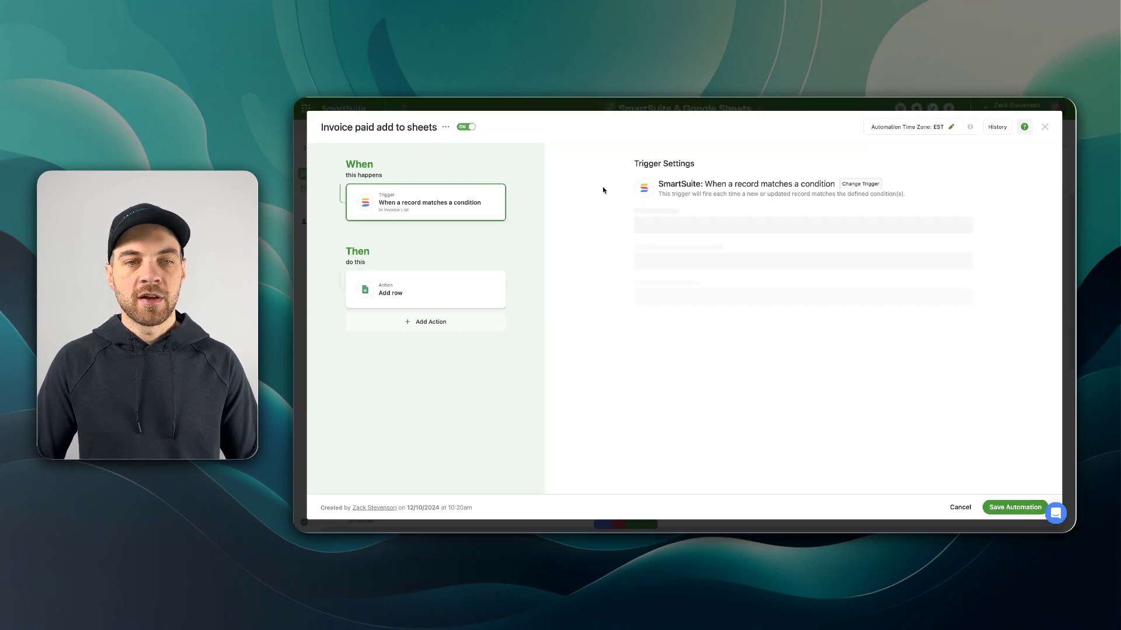
{"action": "left_click", "coordinate": [997, 127]}
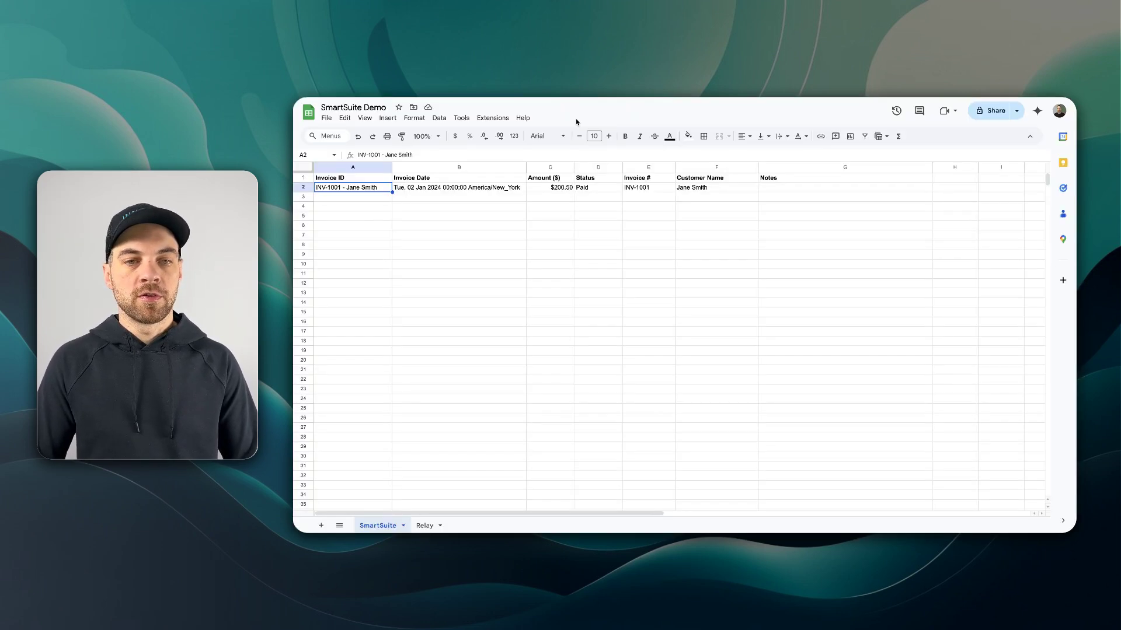
{"action": "left_click", "coordinate": [545, 216]}
{"action": "left_click_drag", "start_coordinate": [330, 191], "coordinate": [788, 193]}
{"action": "left_click", "coordinate": [742, 224]}
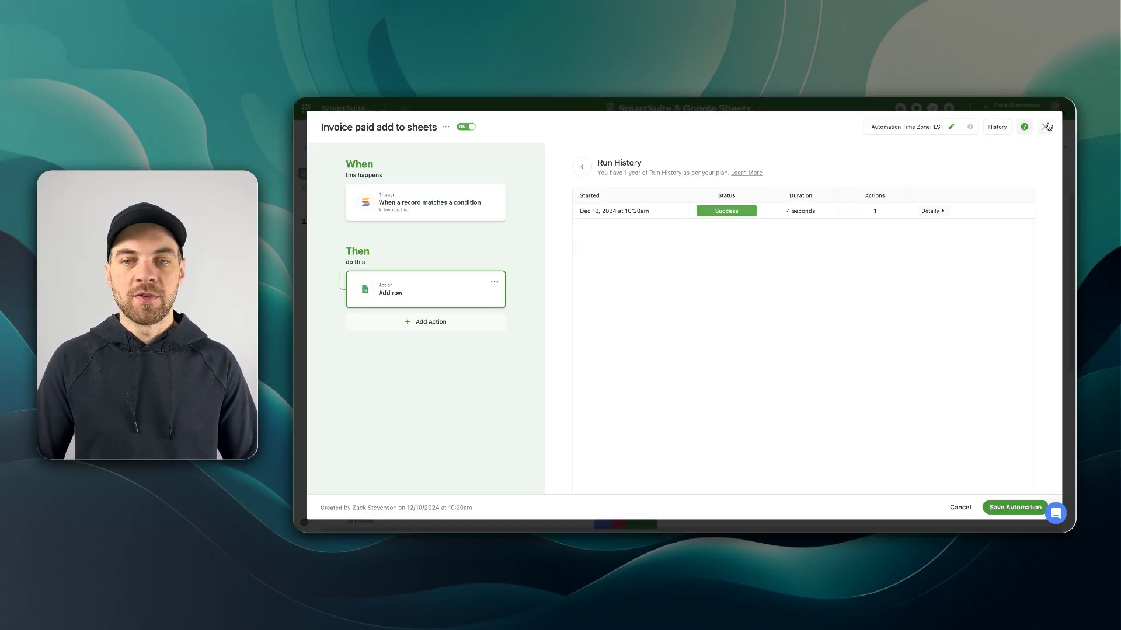
Close the automation editor and automations list, then scroll the Invoice List grid toward the Paid group
{"action": "left_click", "coordinate": [1046, 127]}
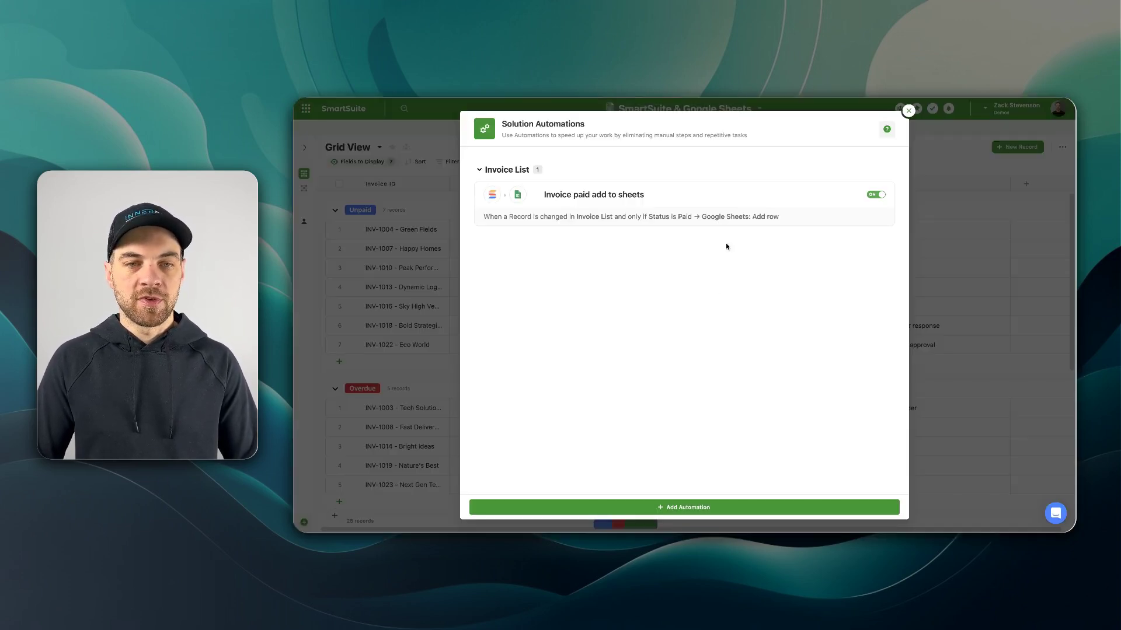
{"action": "left_click", "coordinate": [908, 111]}
{"action": "scroll", "coordinate": [608, 351], "scroll_direction": "down", "scroll_amount": 3}
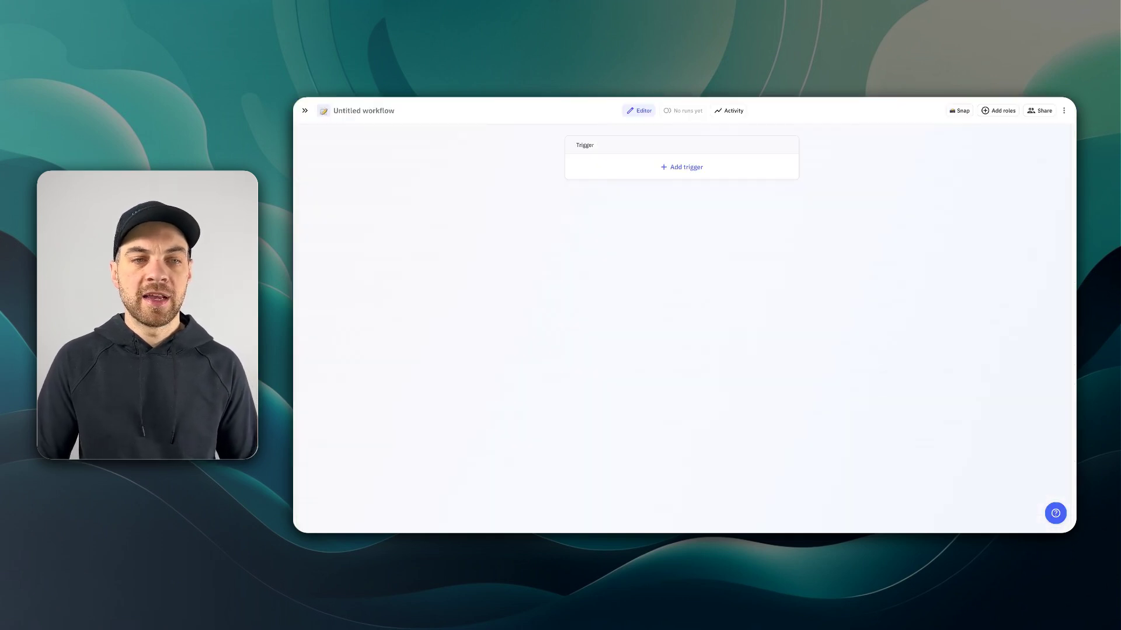
Rename the Relay.app workflow to 'SmartSuite to Sheets - DEMO'
{"action": "left_click", "coordinate": [363, 110]}
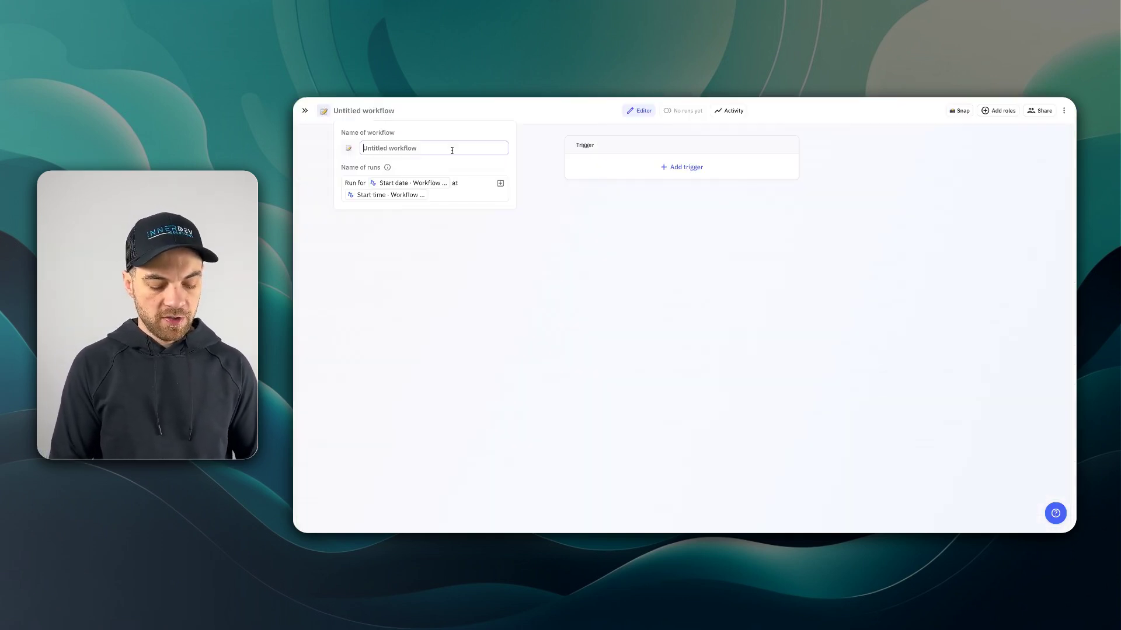
{"action": "type", "text": "SmartSuite to "}
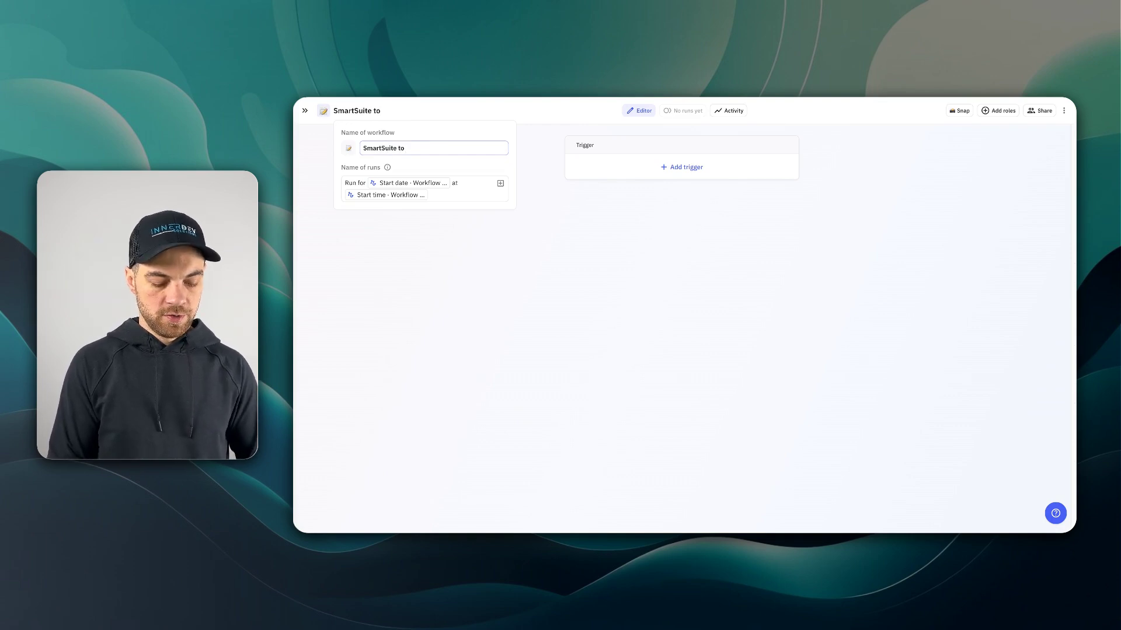
{"action": "type", "text": "Sheets - DEMO"}
{"action": "key", "text": "Return"}
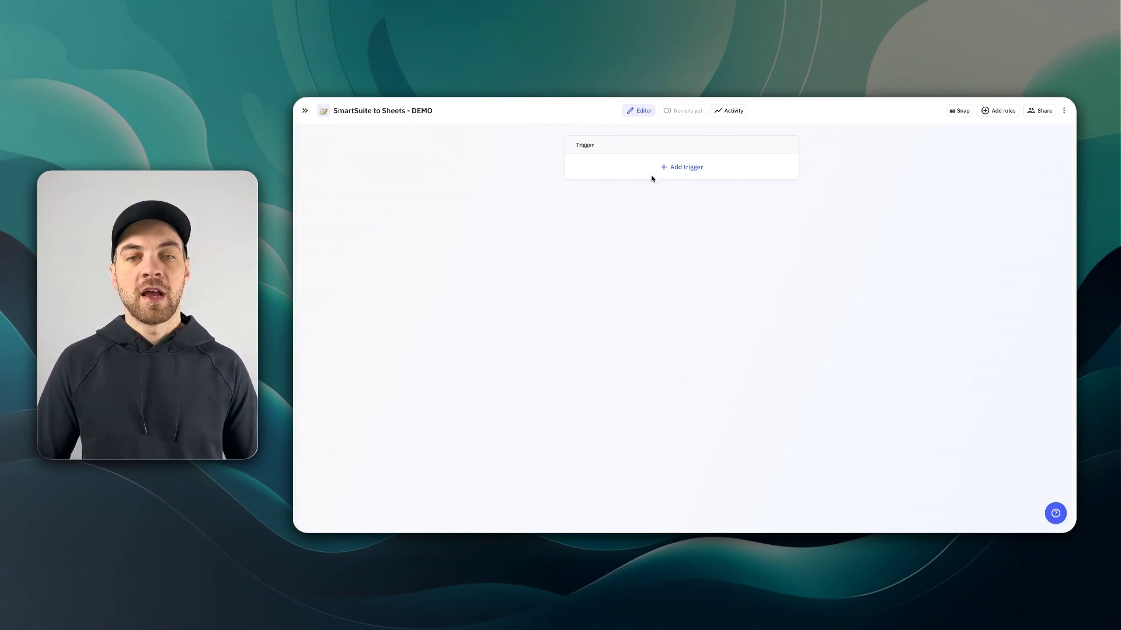
Add a scheduled trigger with Dec 5 as the first run date
{"action": "left_click", "coordinate": [683, 167]}
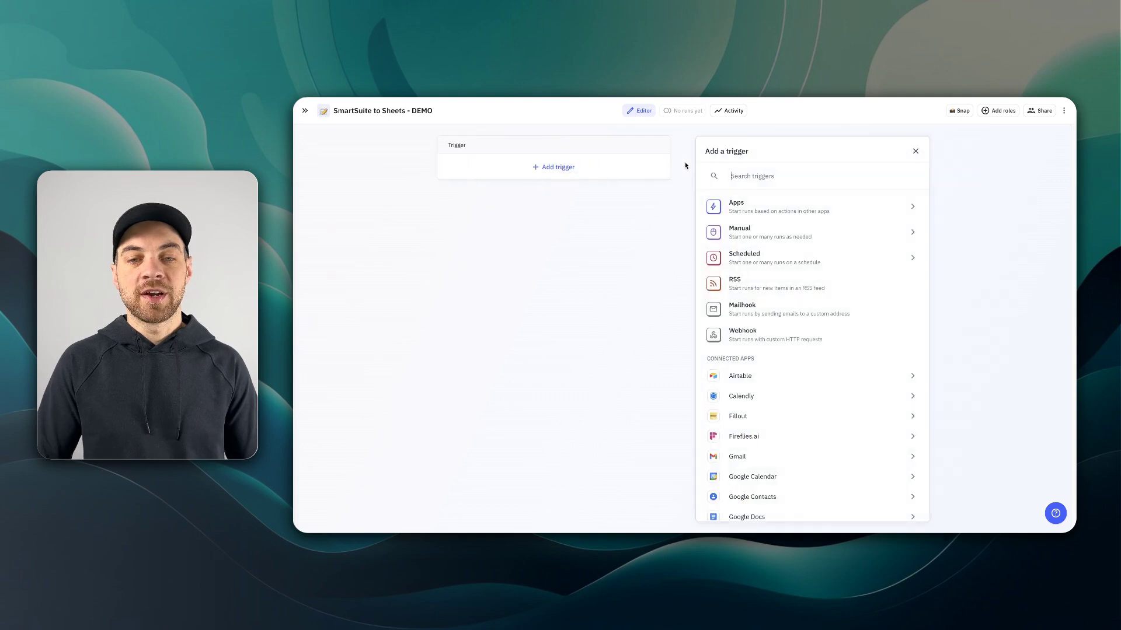
{"action": "left_click", "coordinate": [778, 262]}
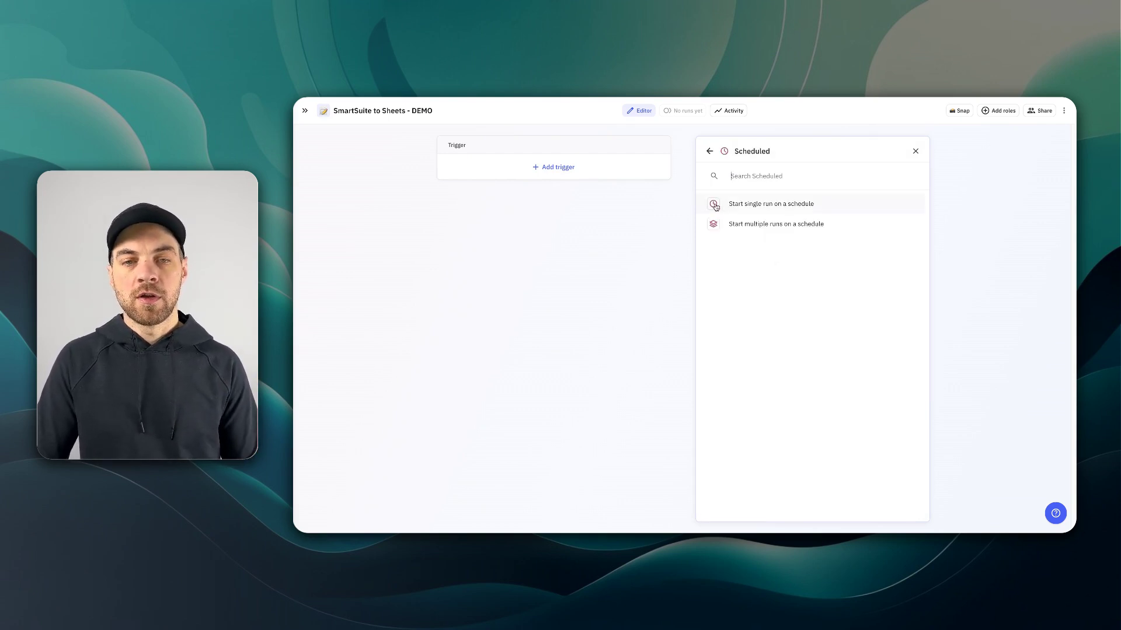
{"action": "left_click", "coordinate": [769, 210]}
{"action": "left_click", "coordinate": [756, 212]}
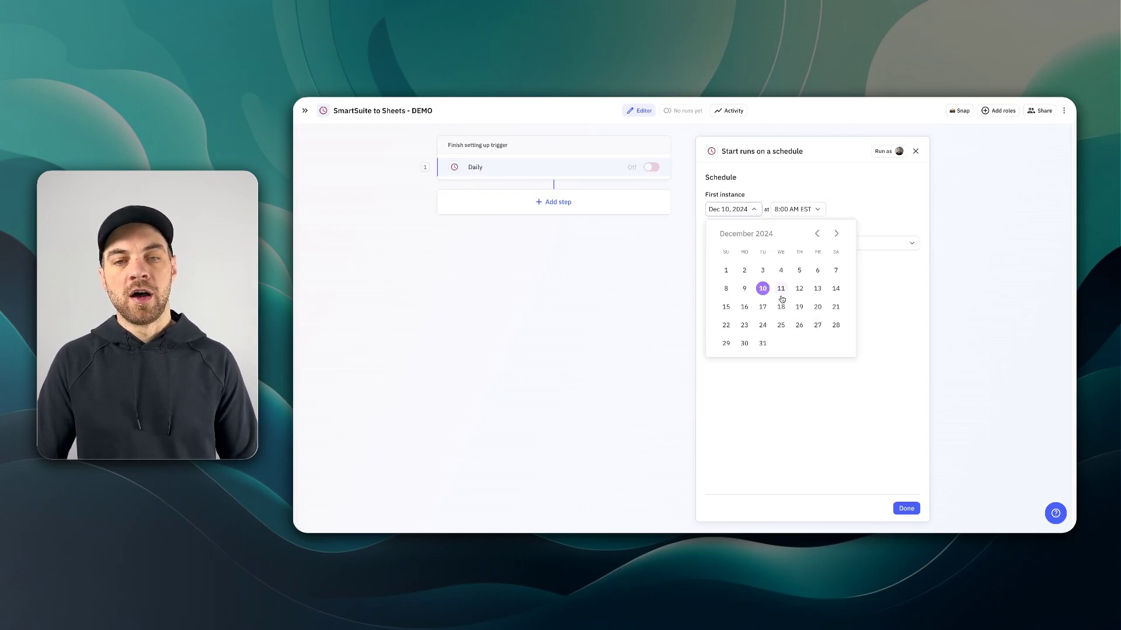
{"action": "left_click", "coordinate": [800, 272]}
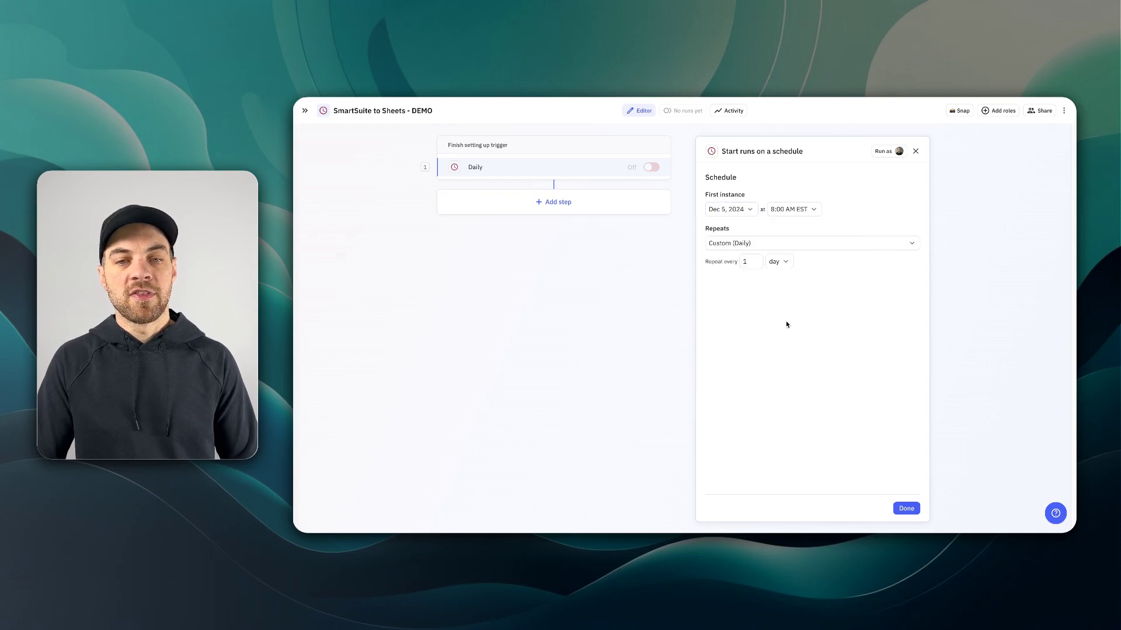
Add a SmartSuite Find record step that searches the Invoice List table
{"action": "left_click", "coordinate": [668, 205]}
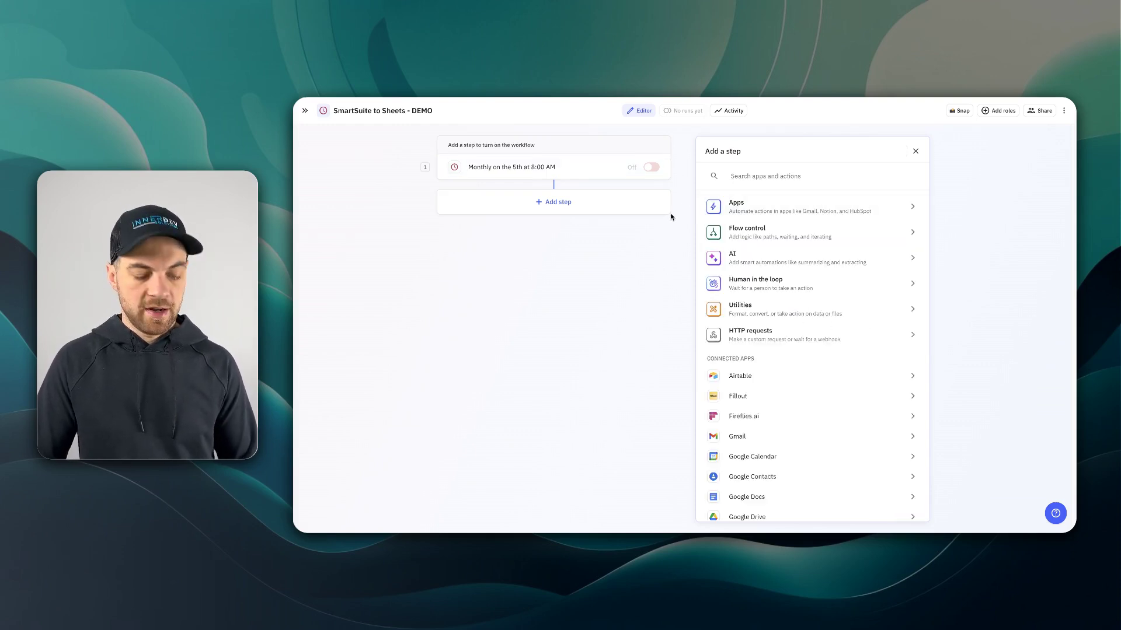
{"action": "type", "text": "smart"}
{"action": "left_click", "coordinate": [747, 362]}
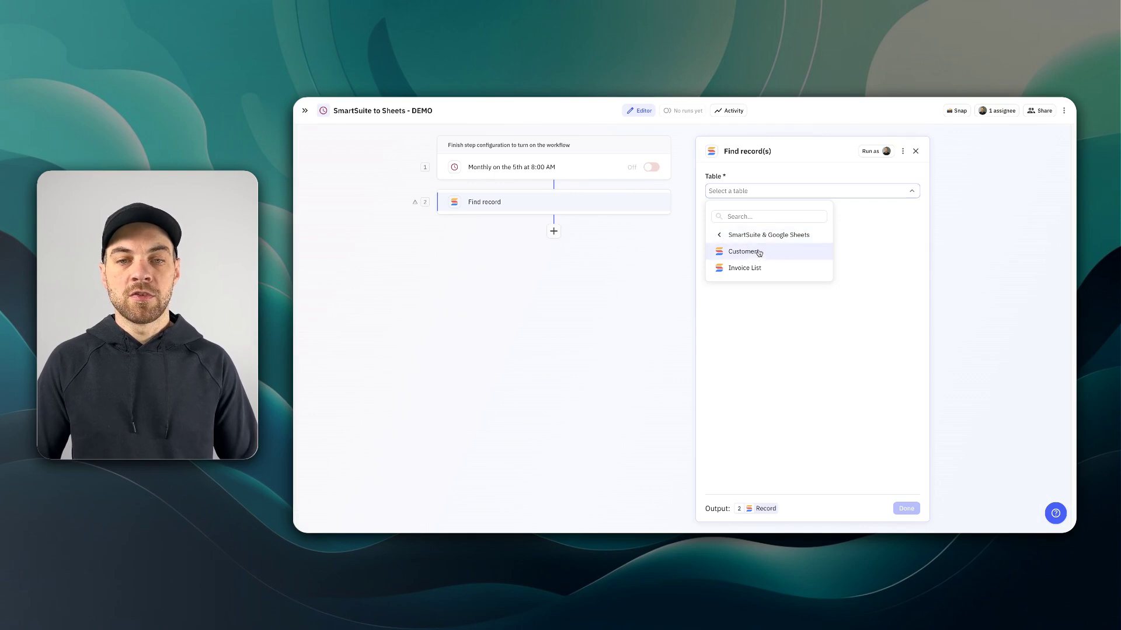
{"action": "left_click", "coordinate": [756, 271]}
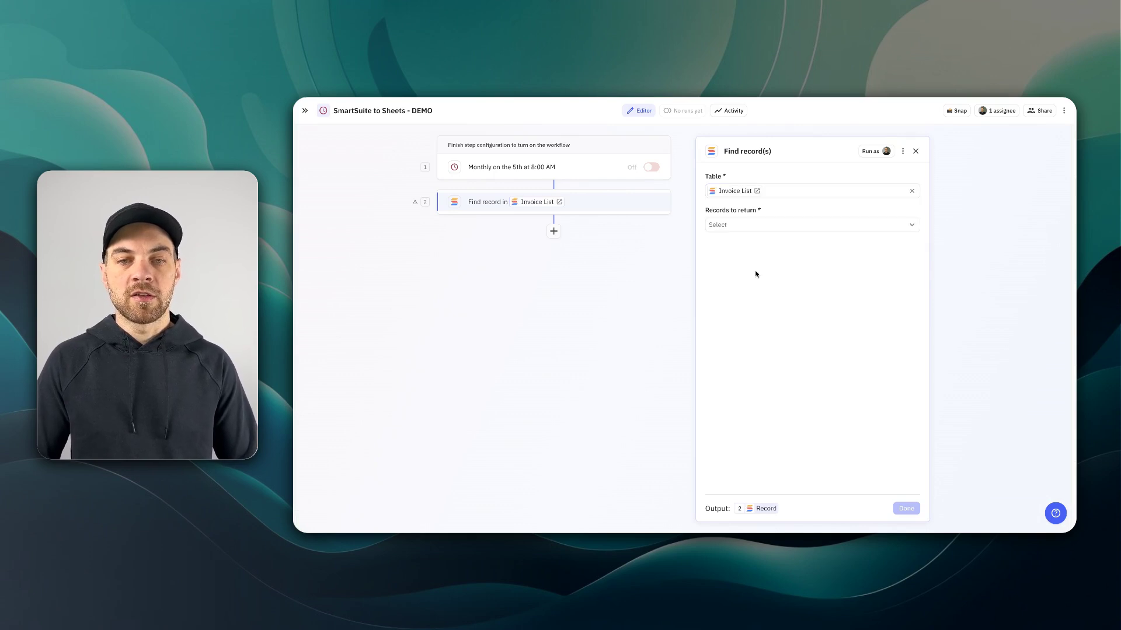
{"action": "left_click", "coordinate": [728, 228]}
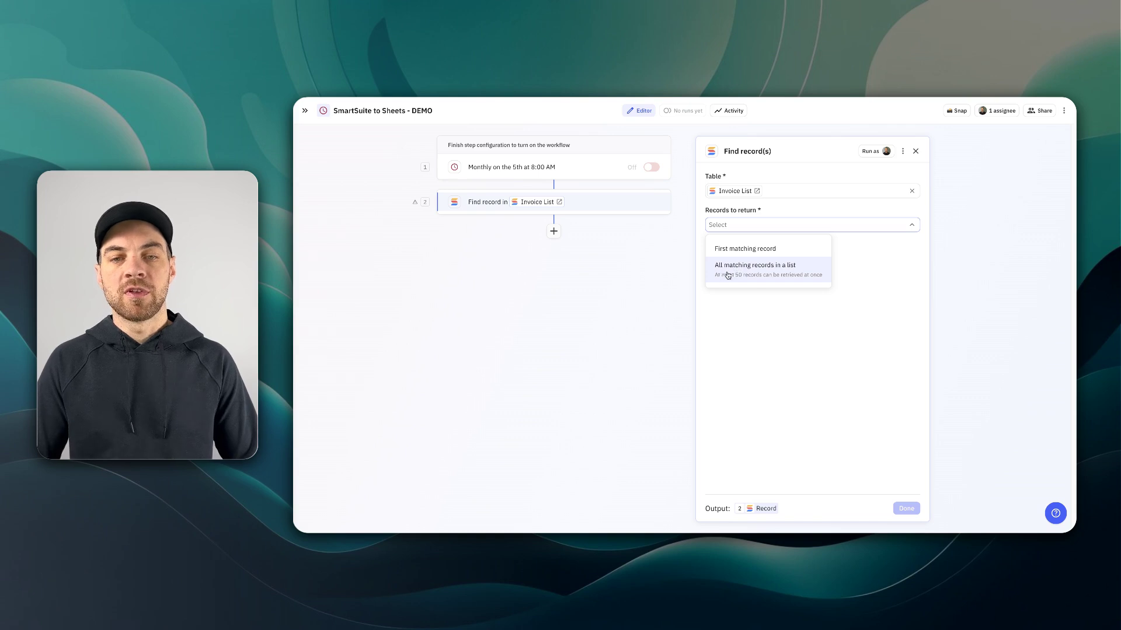
Return all matches as a list, filter on Status is Overdue, and add an AND condition
{"action": "left_click", "coordinate": [779, 274]}
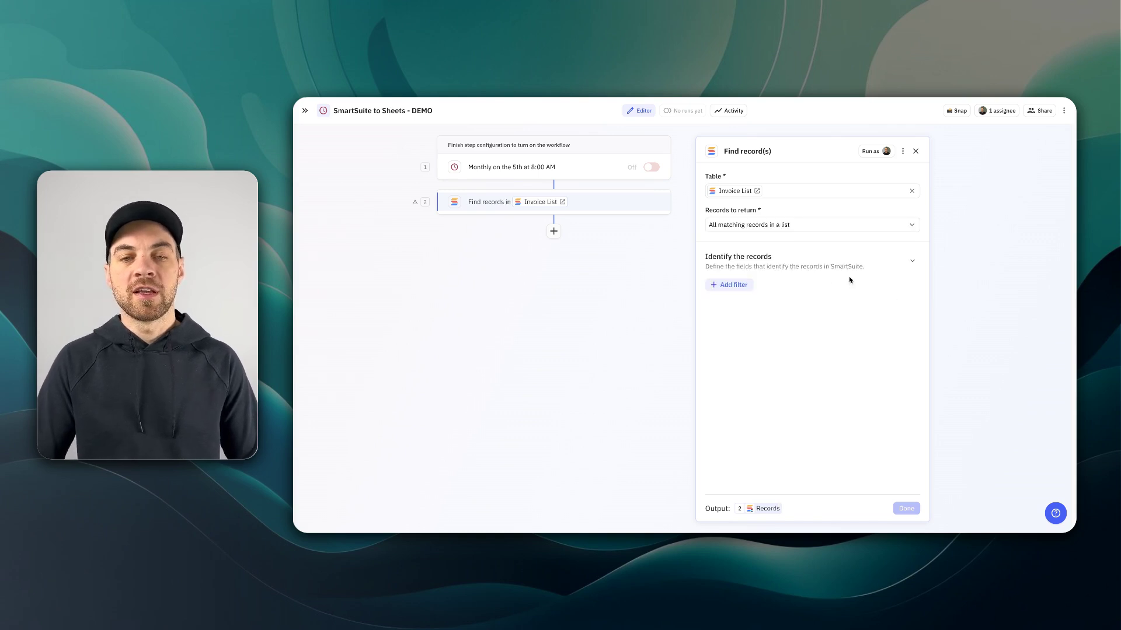
{"action": "left_click", "coordinate": [734, 286]}
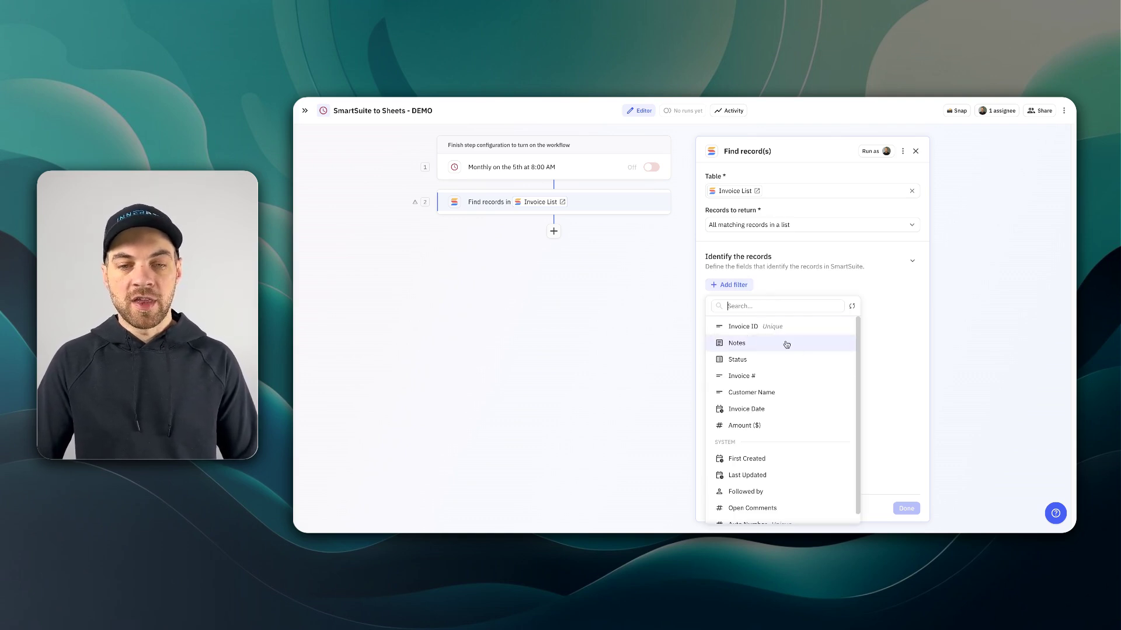
{"action": "left_click", "coordinate": [763, 309]}
{"action": "type", "text": "s"}
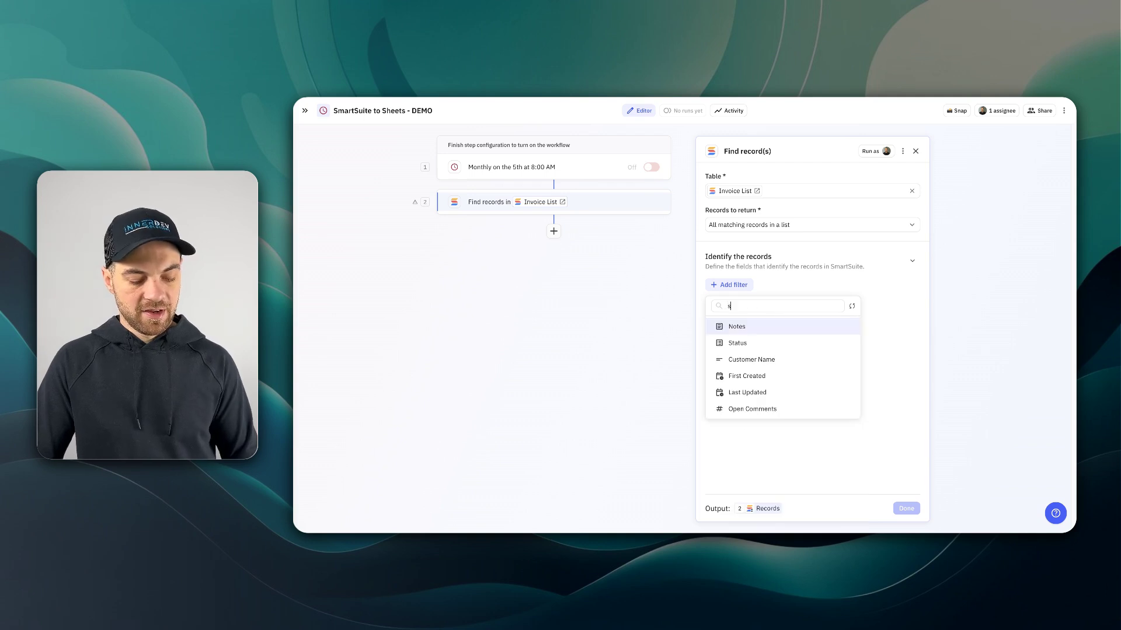
{"action": "type", "text": "tat"}
{"action": "left_click", "coordinate": [763, 326]}
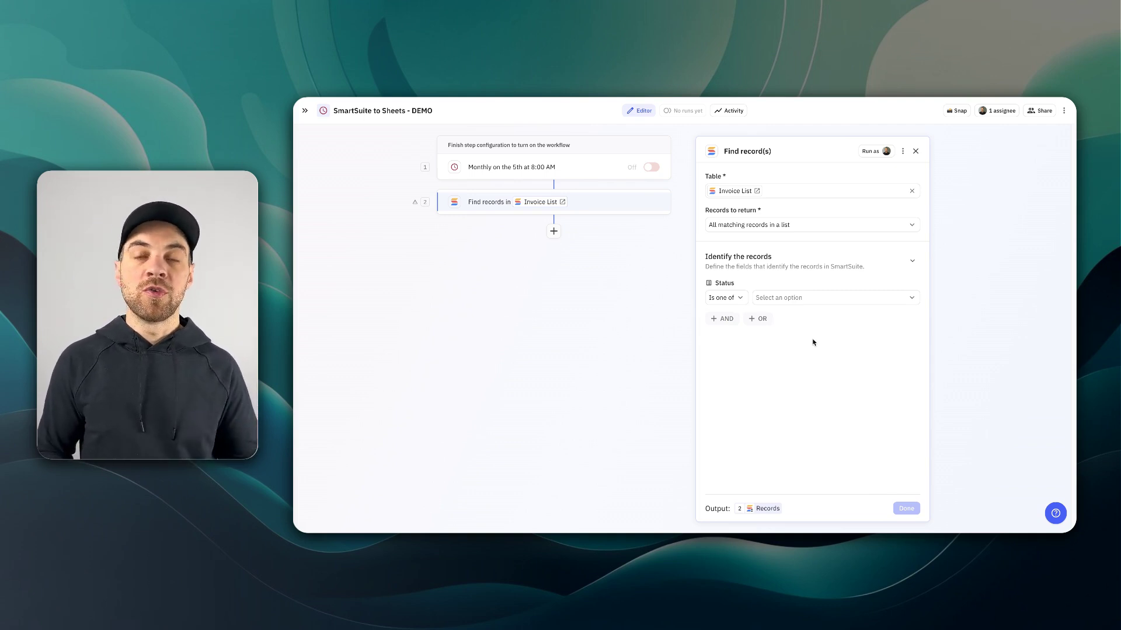
{"action": "left_click", "coordinate": [799, 299]}
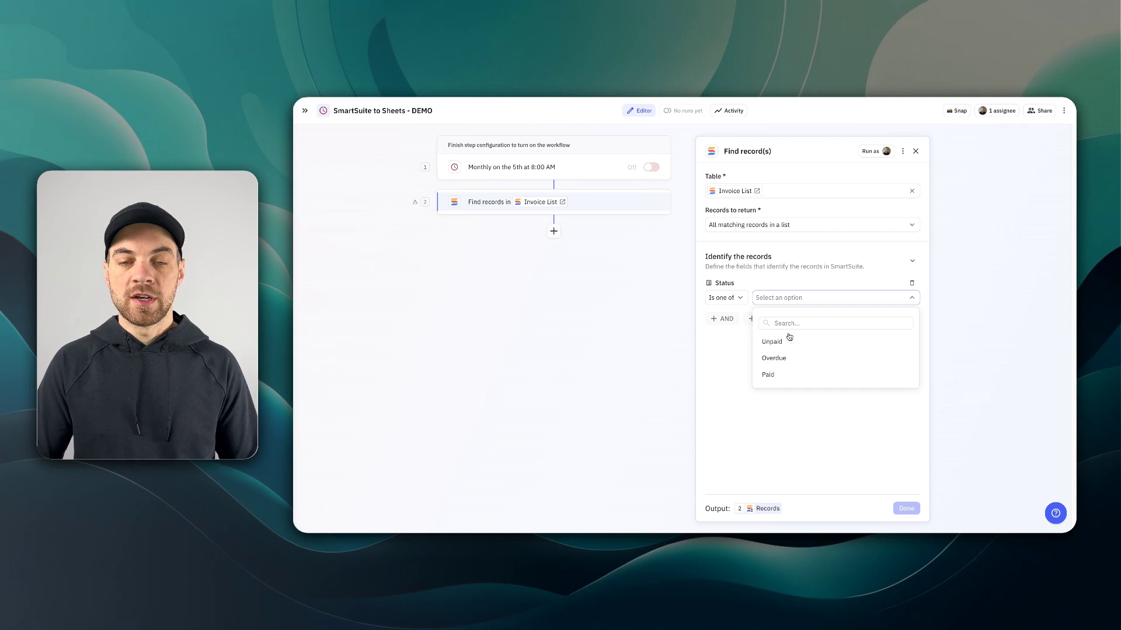
{"action": "left_click", "coordinate": [782, 361]}
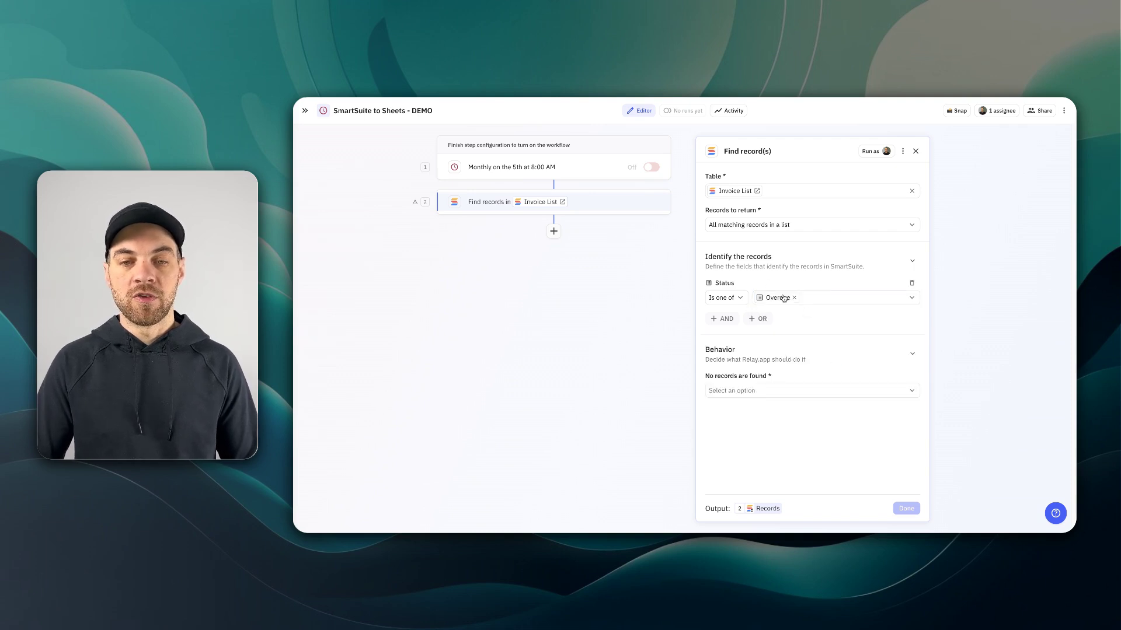
{"action": "left_click", "coordinate": [723, 319]}
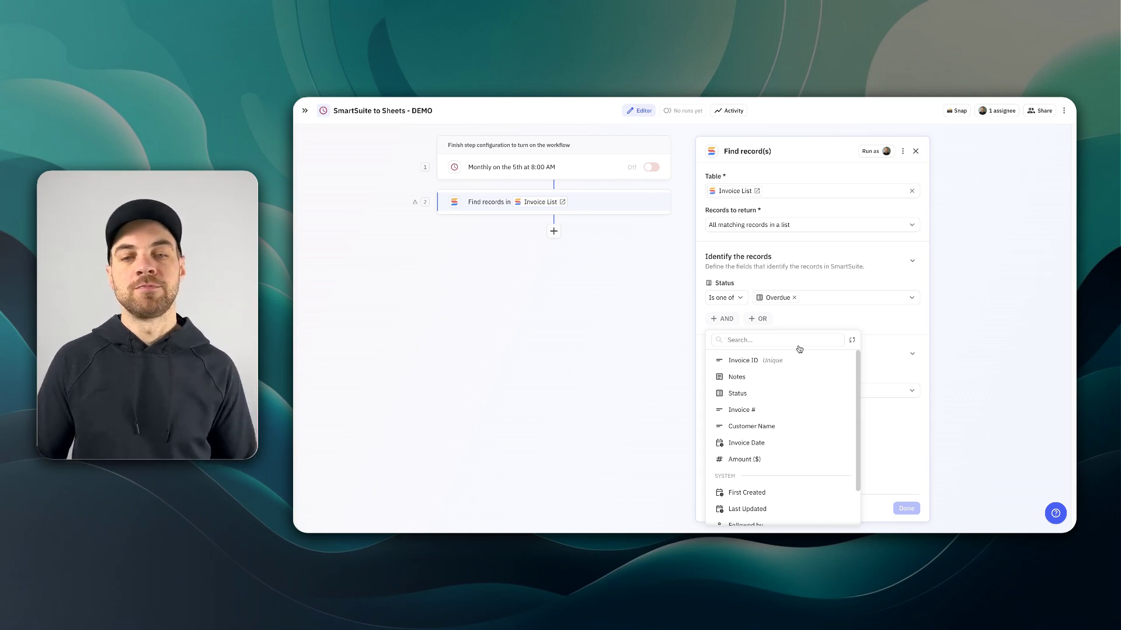
Set Invoice Date before Workflow Run start date with offset Minus 5 days, and save
{"action": "left_click", "coordinate": [746, 443]}
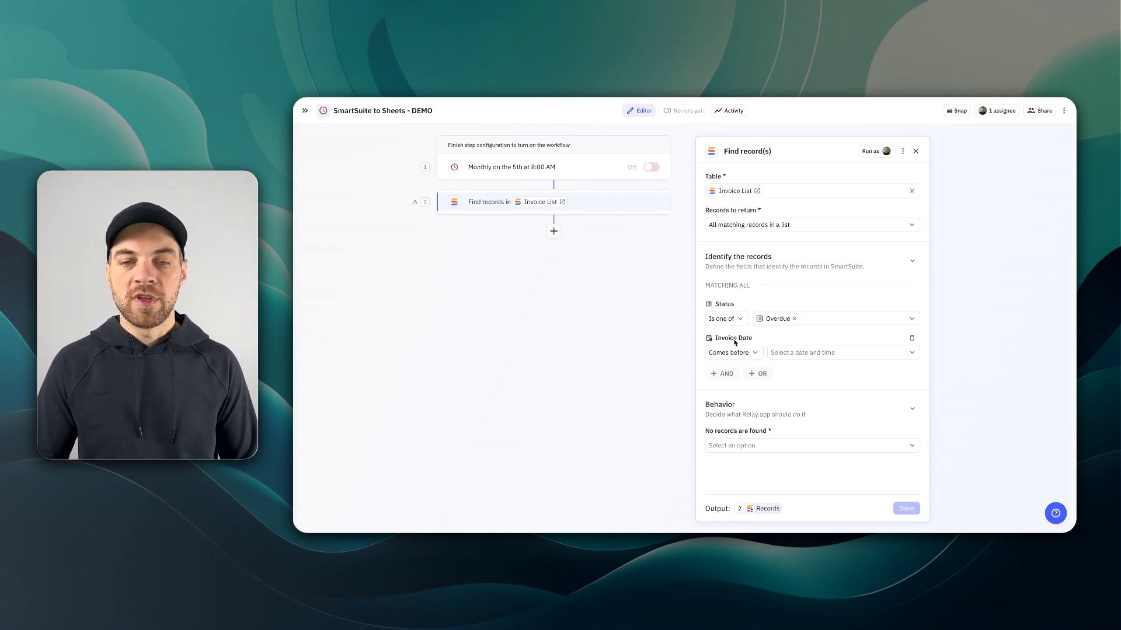
{"action": "left_click", "coordinate": [791, 354]}
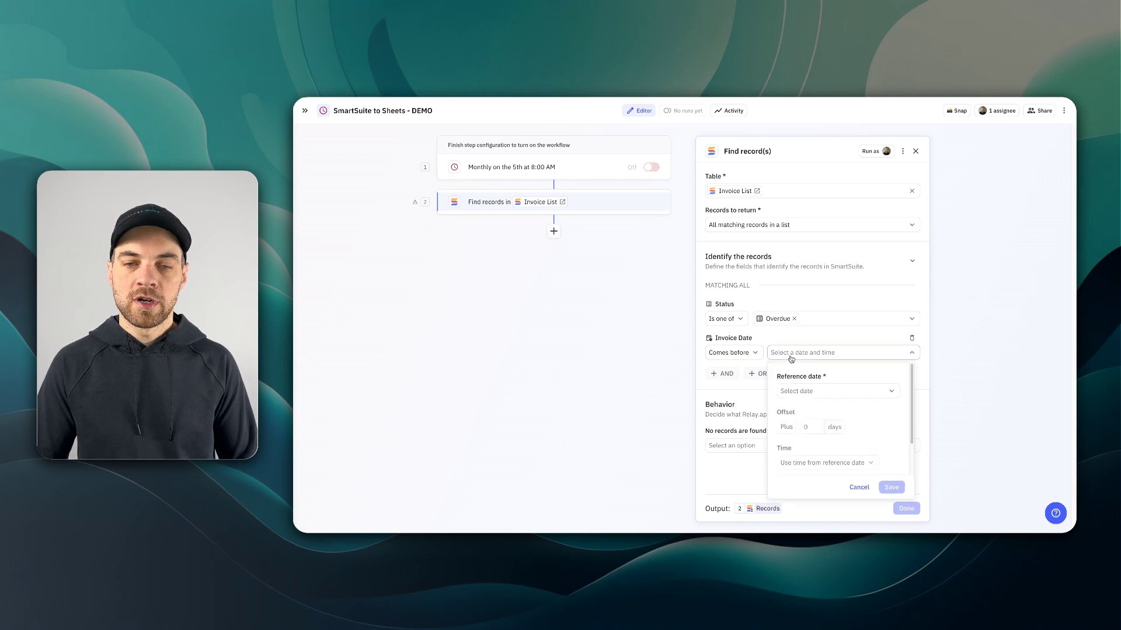
{"action": "left_click", "coordinate": [811, 398]}
{"action": "mouse_move", "coordinate": [818, 436]}
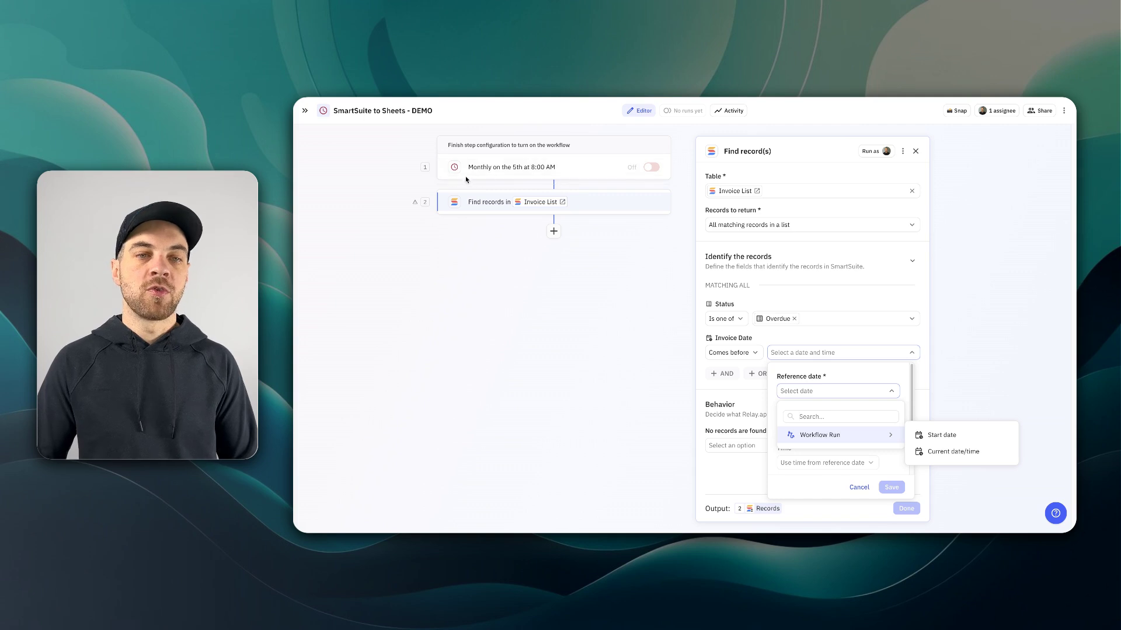
{"action": "left_click", "coordinate": [936, 436]}
{"action": "left_click", "coordinate": [791, 427]}
{"action": "left_click", "coordinate": [806, 464]}
{"action": "key", "text": "Tab"}
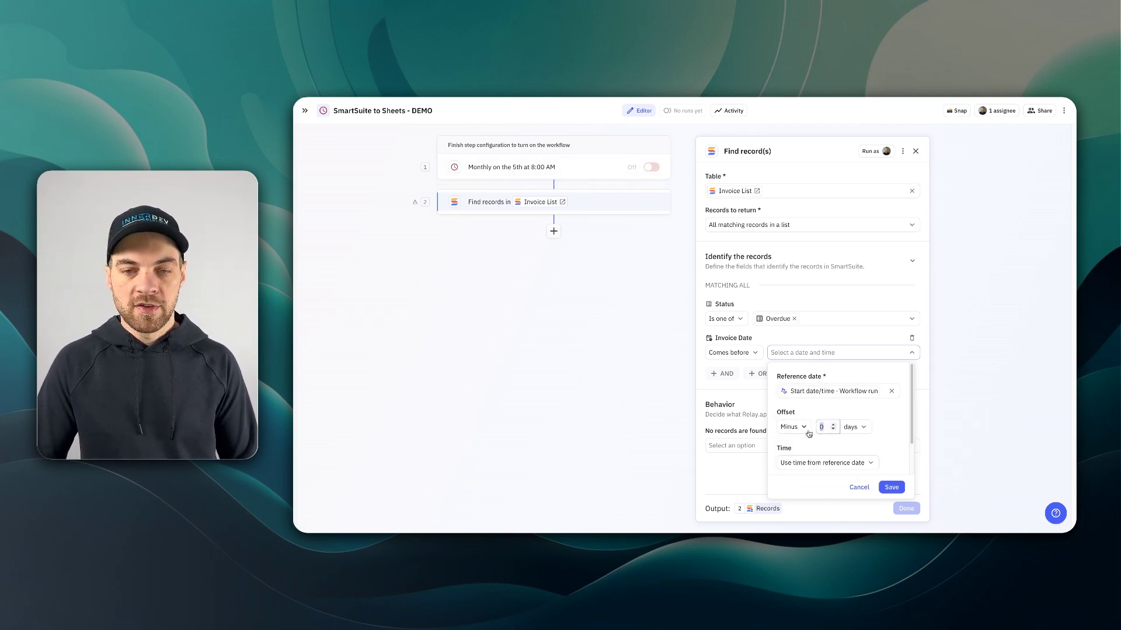
{"action": "type", "text": "5"}
{"action": "left_click", "coordinate": [891, 488]}
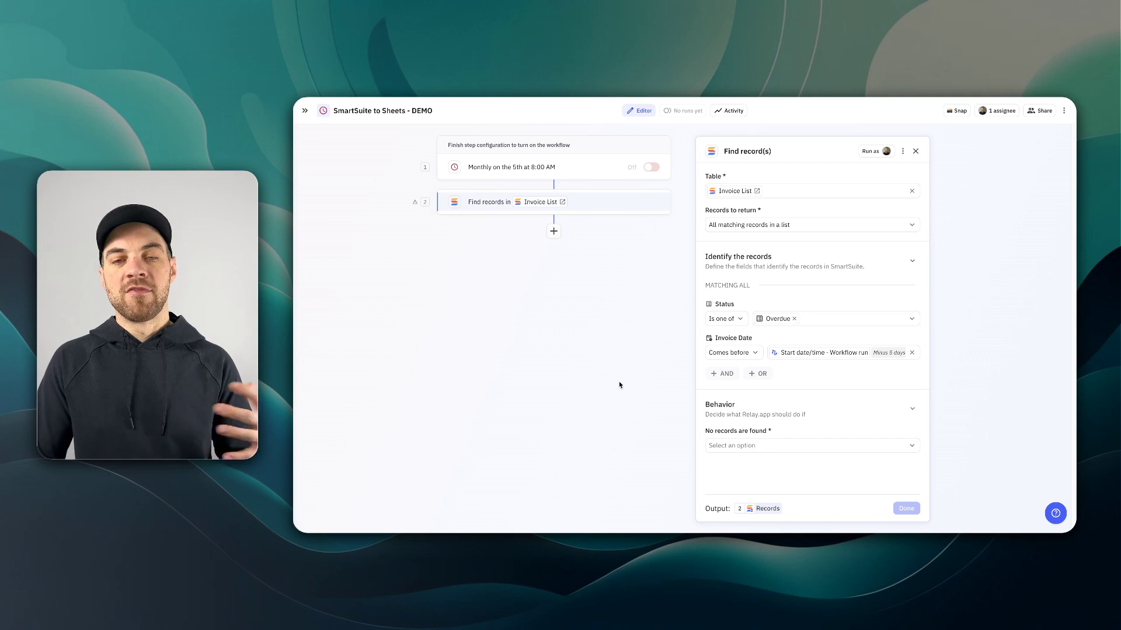
Set No records found to Continue and review the five test invoices from INV-1003
{"action": "left_click", "coordinate": [712, 446]}
{"action": "left_click", "coordinate": [724, 288]}
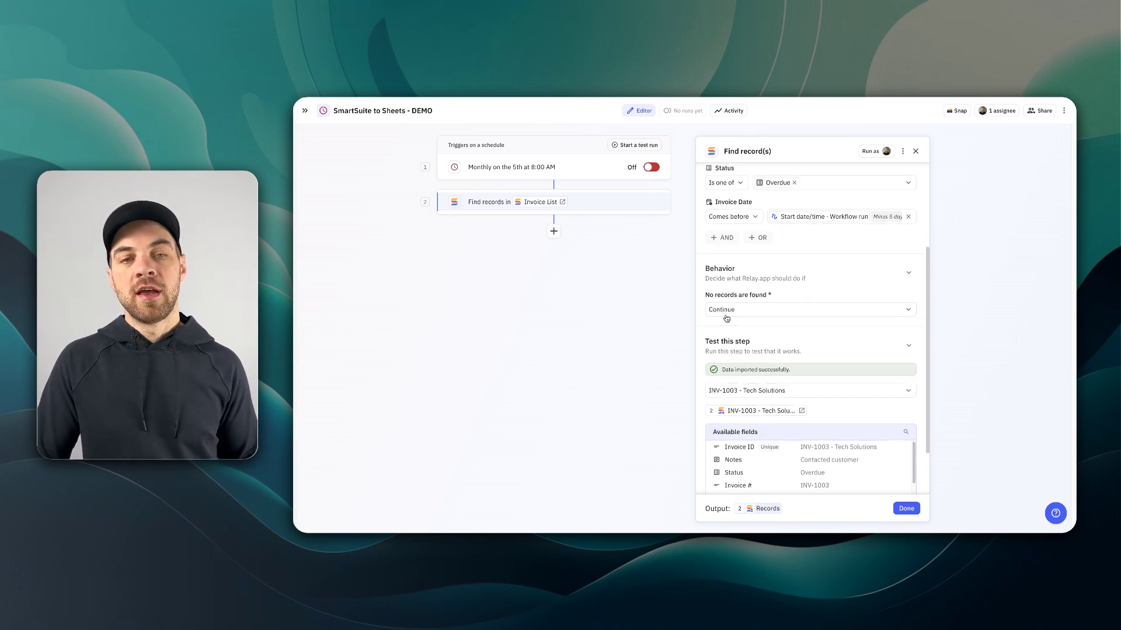
{"action": "scroll", "coordinate": [718, 318], "scroll_direction": "down", "scroll_amount": 1}
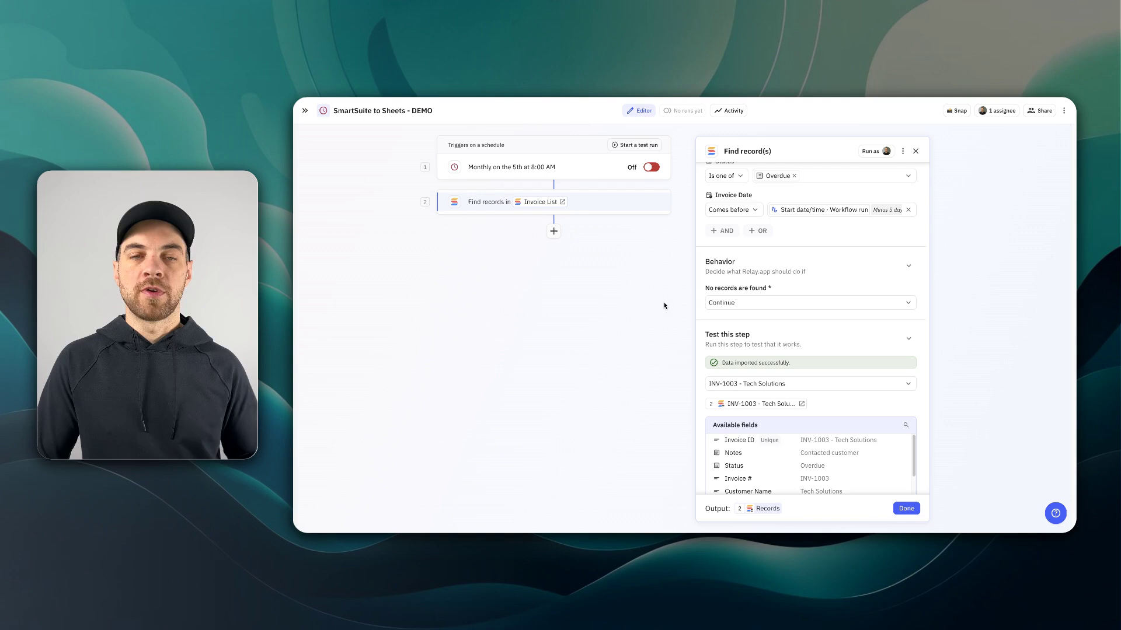
{"action": "scroll", "coordinate": [767, 351], "scroll_direction": "down", "scroll_amount": 3}
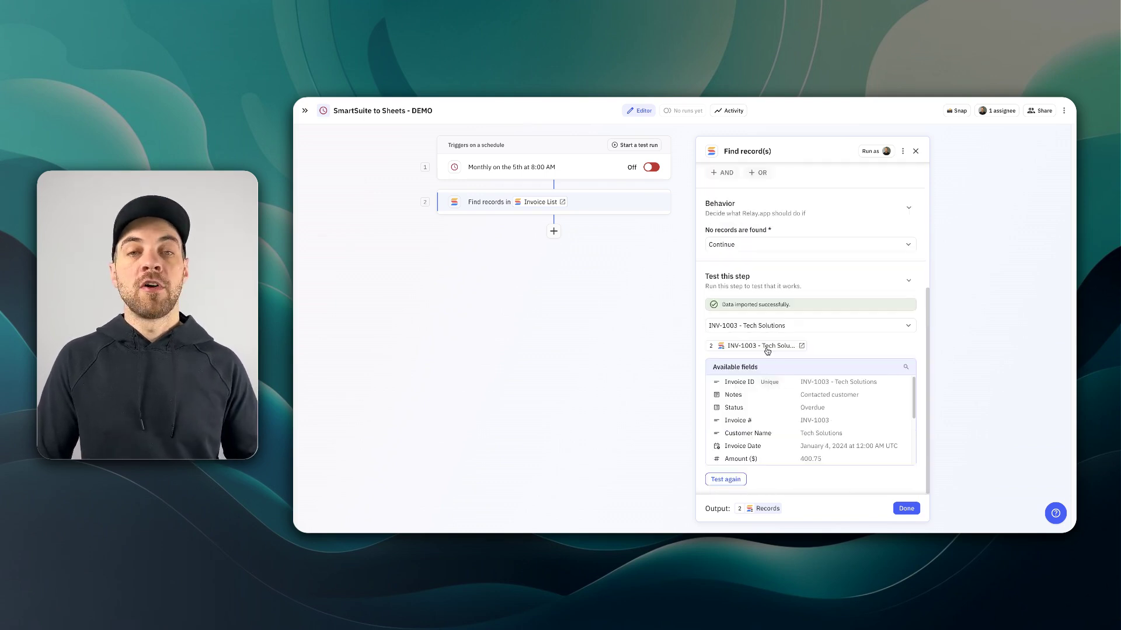
{"action": "left_click", "coordinate": [770, 331]}
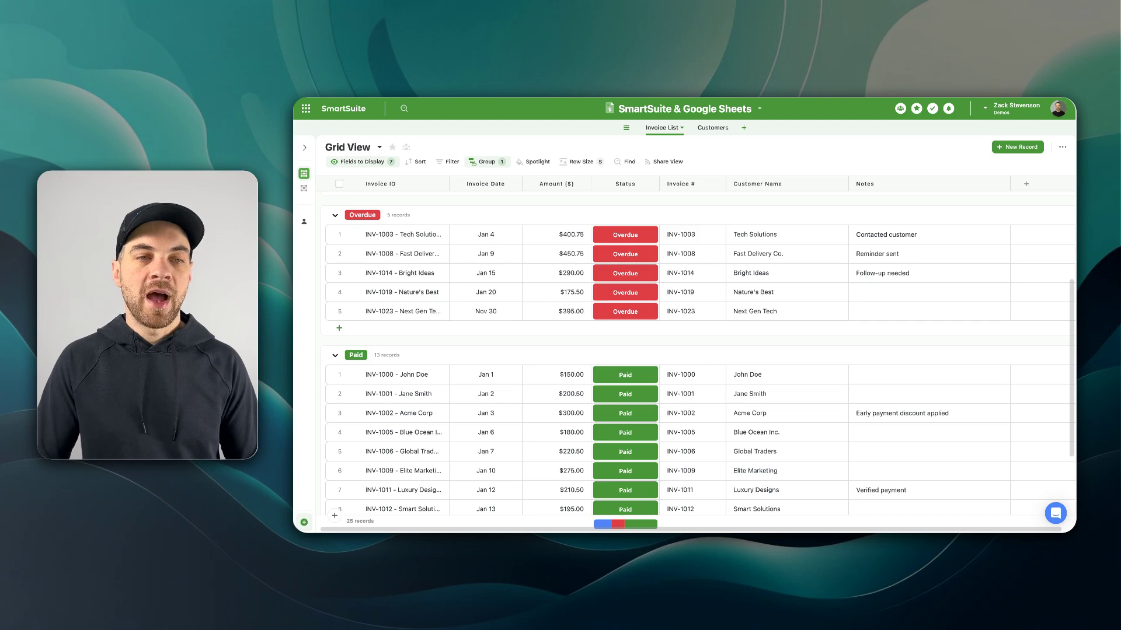
In the Grid View, change INV-1023's Invoice Date from Nov 30 to Dec 7
{"action": "scroll", "coordinate": [607, 332], "scroll_direction": "down", "scroll_amount": 1}
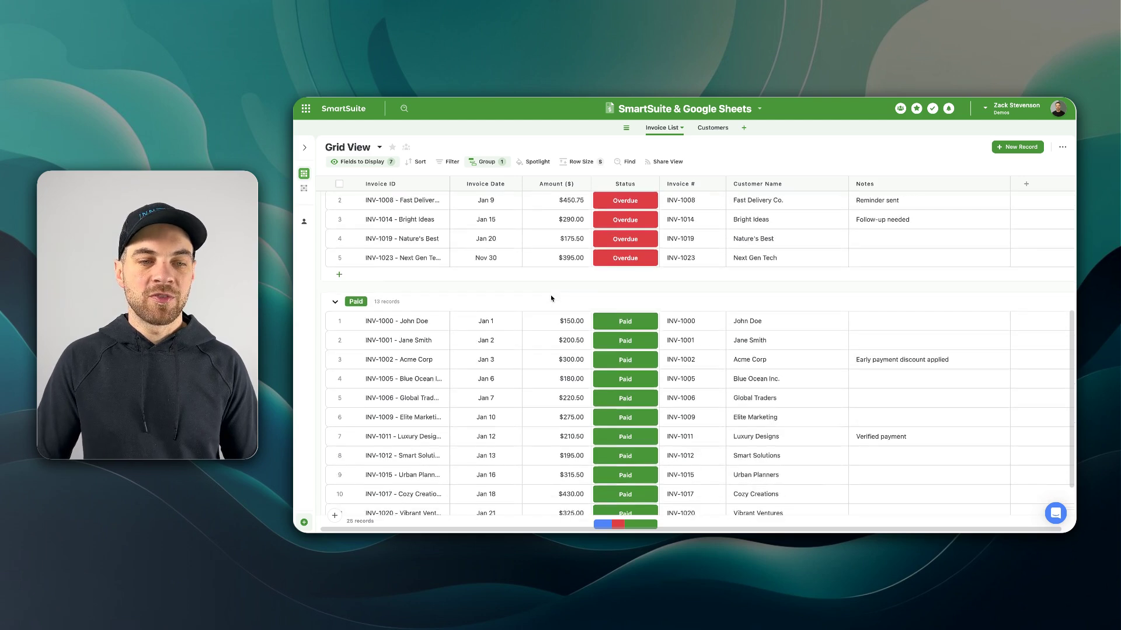
{"action": "scroll", "coordinate": [607, 332], "scroll_direction": "up", "scroll_amount": 3}
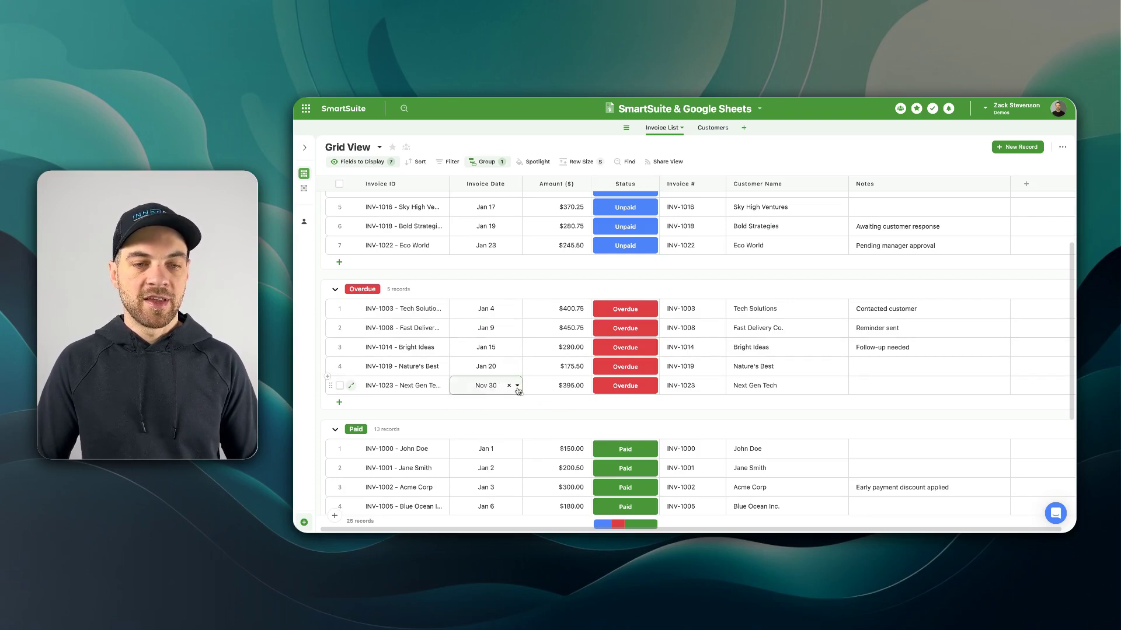
{"action": "left_click", "coordinate": [517, 386]}
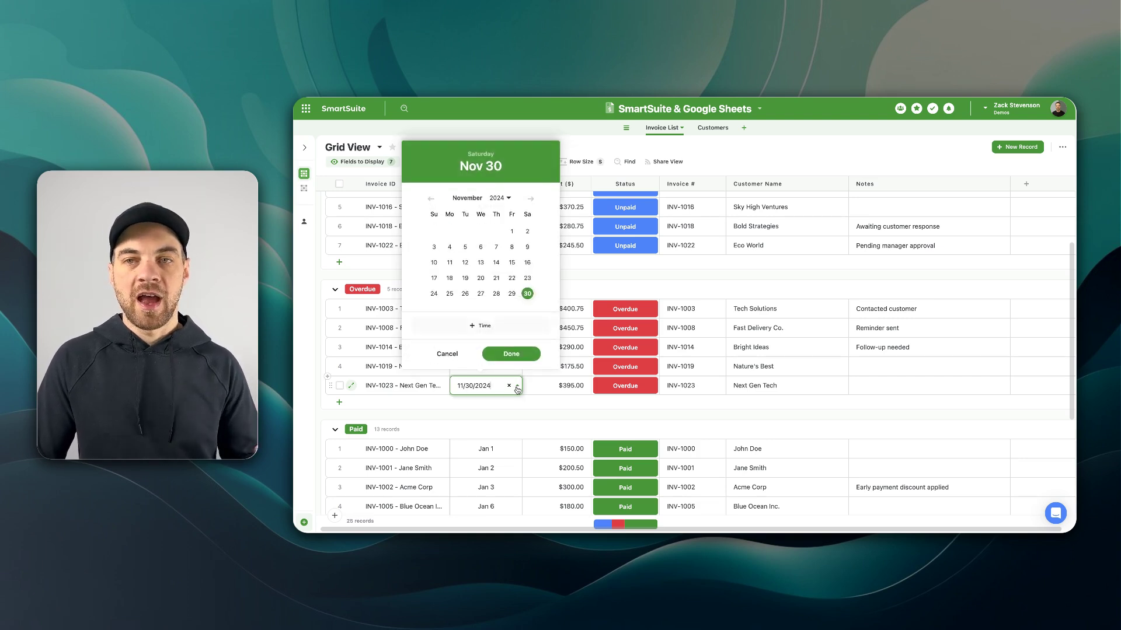
{"action": "left_click", "coordinate": [530, 198]}
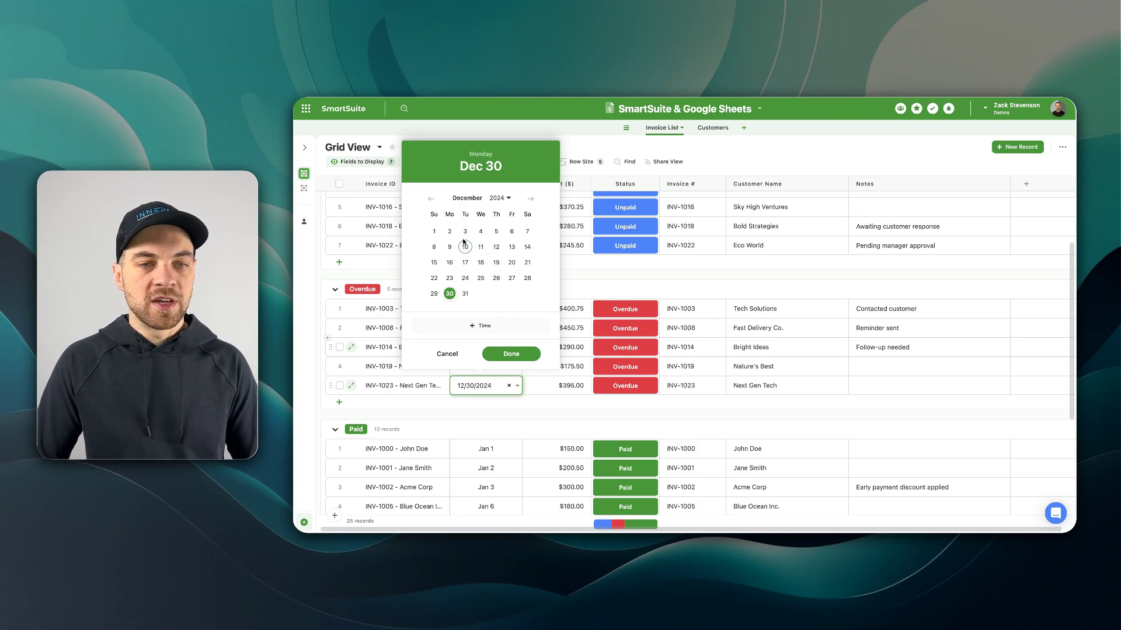
{"action": "left_click", "coordinate": [526, 231]}
{"action": "left_click", "coordinate": [511, 354]}
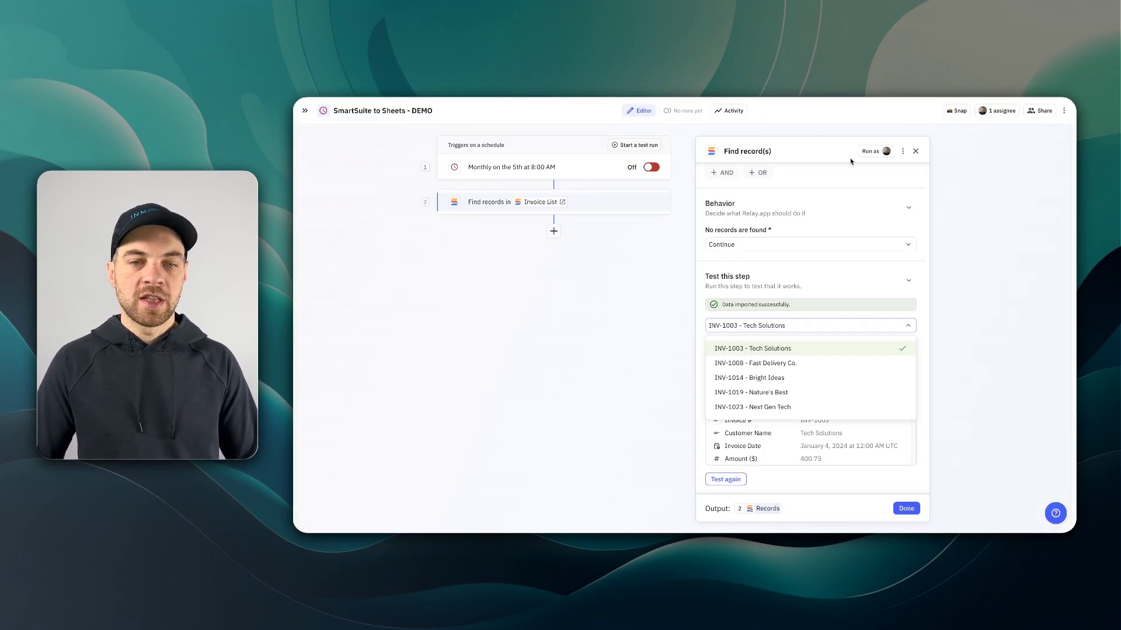
{"action": "left_click", "coordinate": [744, 346]}
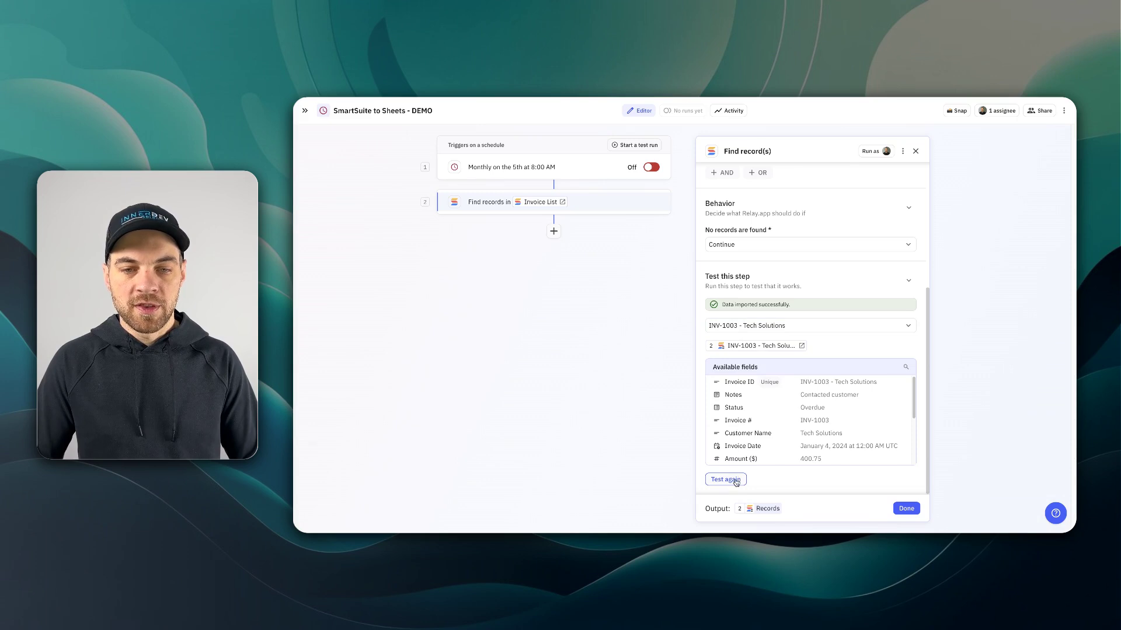
{"action": "left_click", "coordinate": [747, 326]}
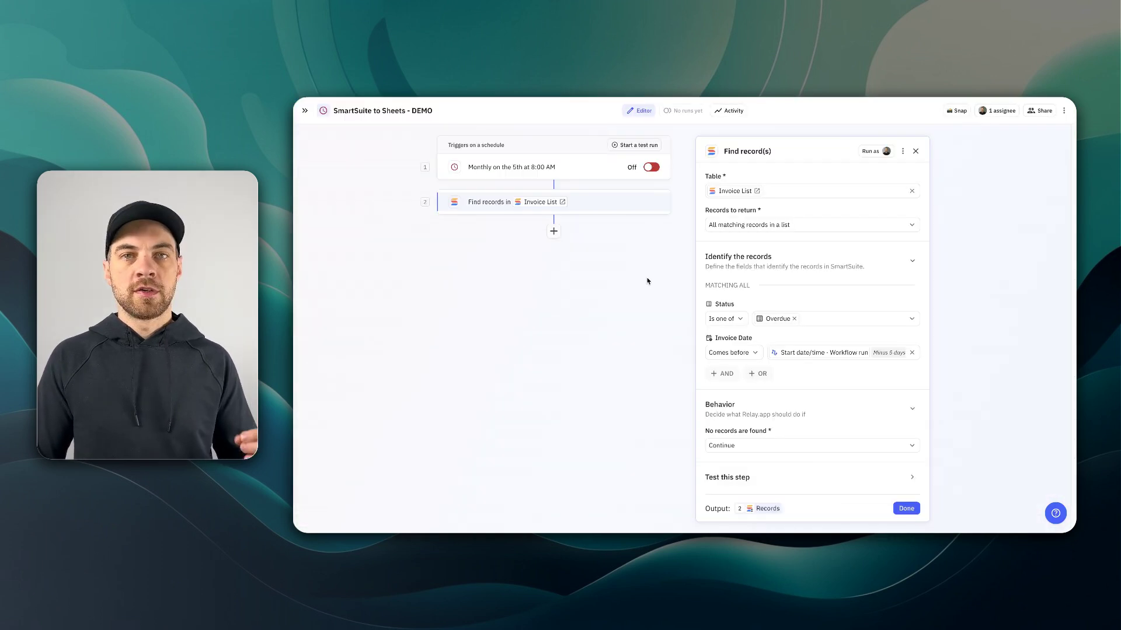
Add a Flow control Iterator that loops over every item in the found Records
{"action": "left_click", "coordinate": [554, 231]}
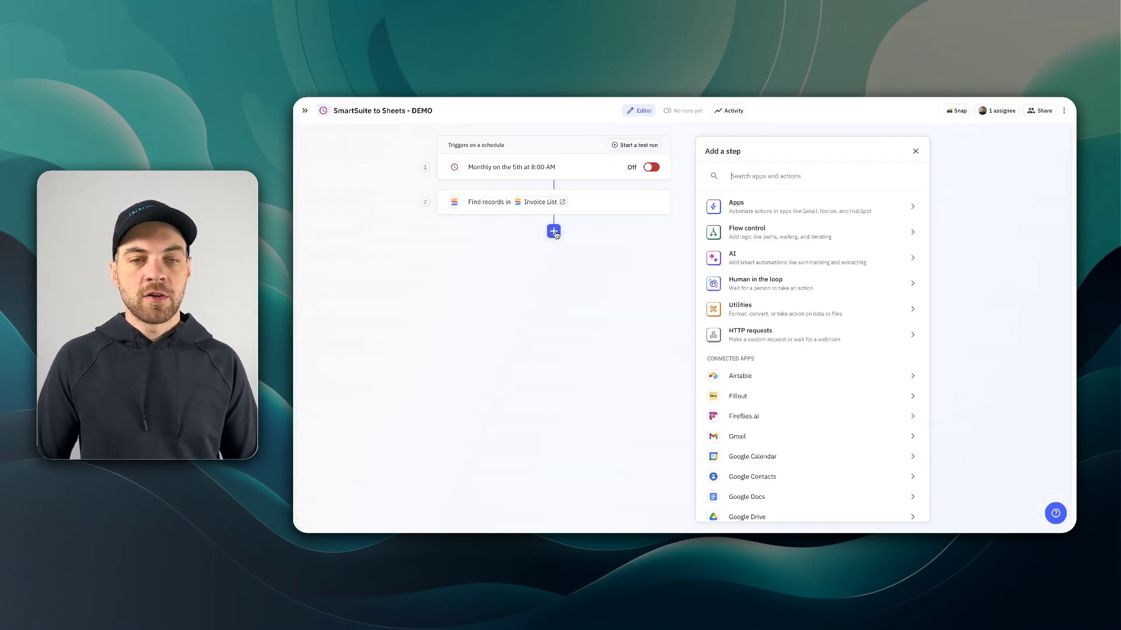
{"action": "left_click", "coordinate": [760, 237]}
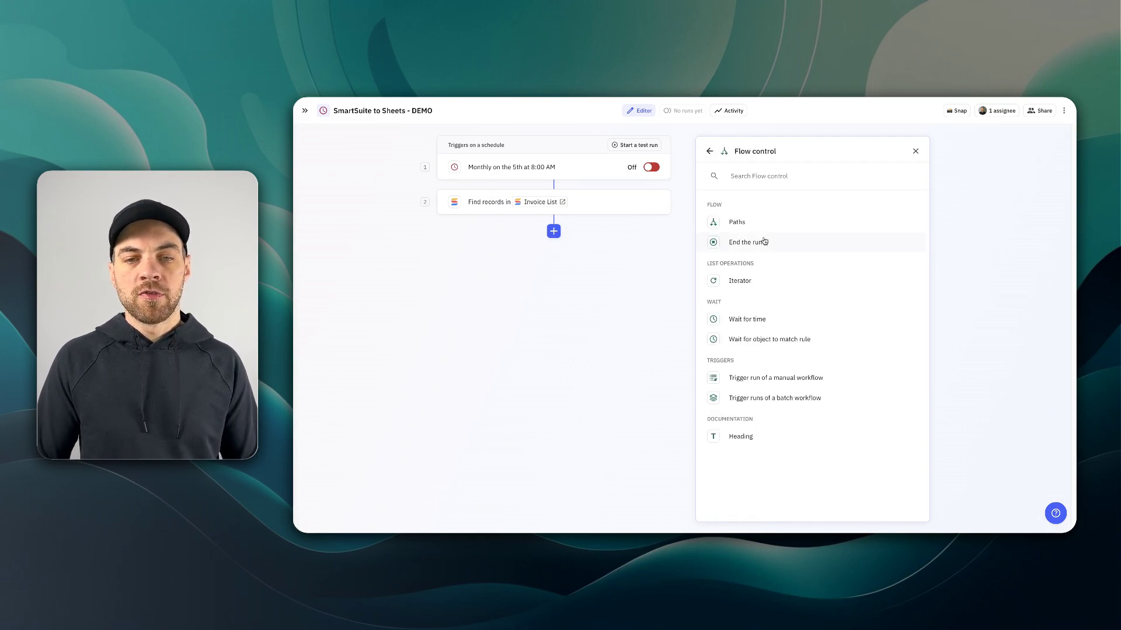
{"action": "left_click", "coordinate": [747, 285]}
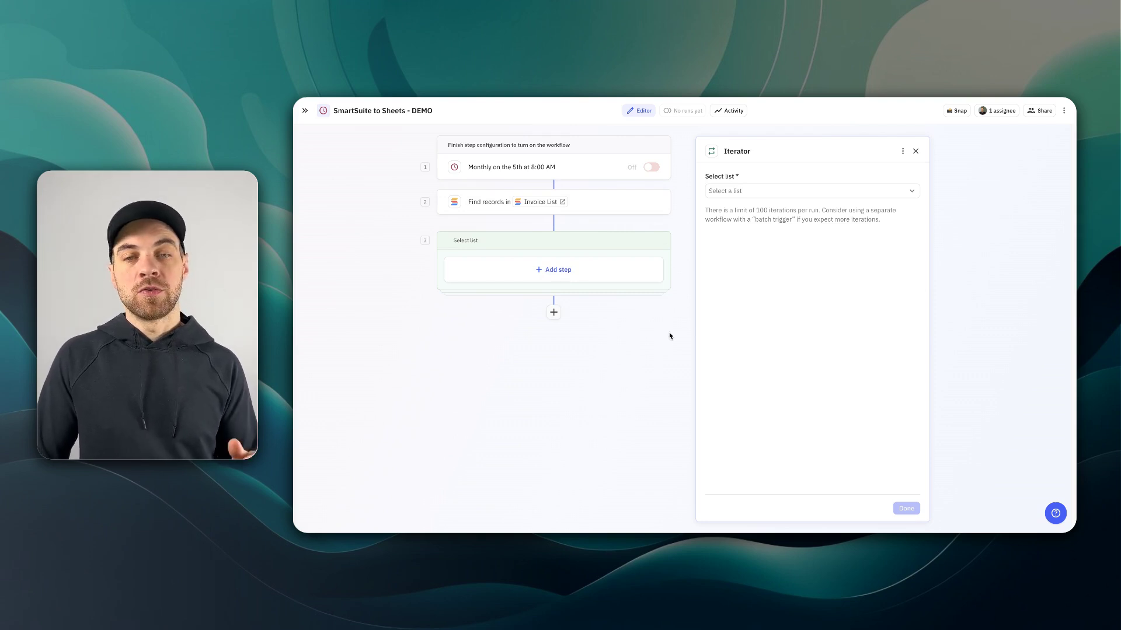
{"action": "left_click", "coordinate": [749, 192]}
{"action": "left_click", "coordinate": [740, 232]}
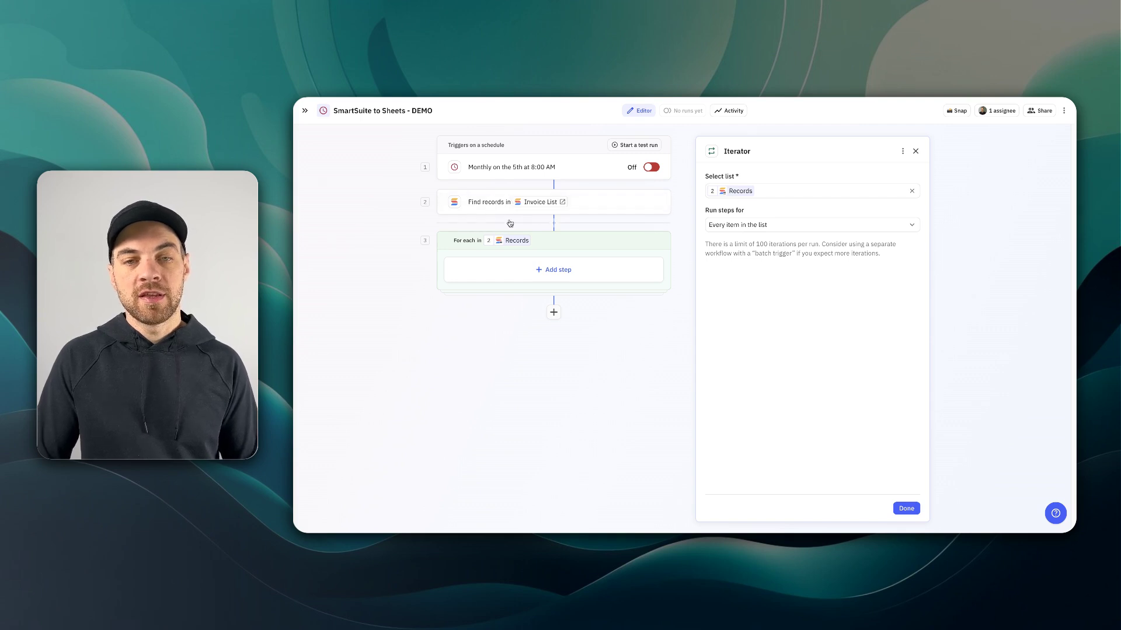
{"action": "left_click", "coordinate": [741, 230]}
{"action": "left_click", "coordinate": [690, 331]}
Add a Google Sheets 'Add row to sheet' step inside the loop
{"action": "left_click", "coordinate": [587, 269]}
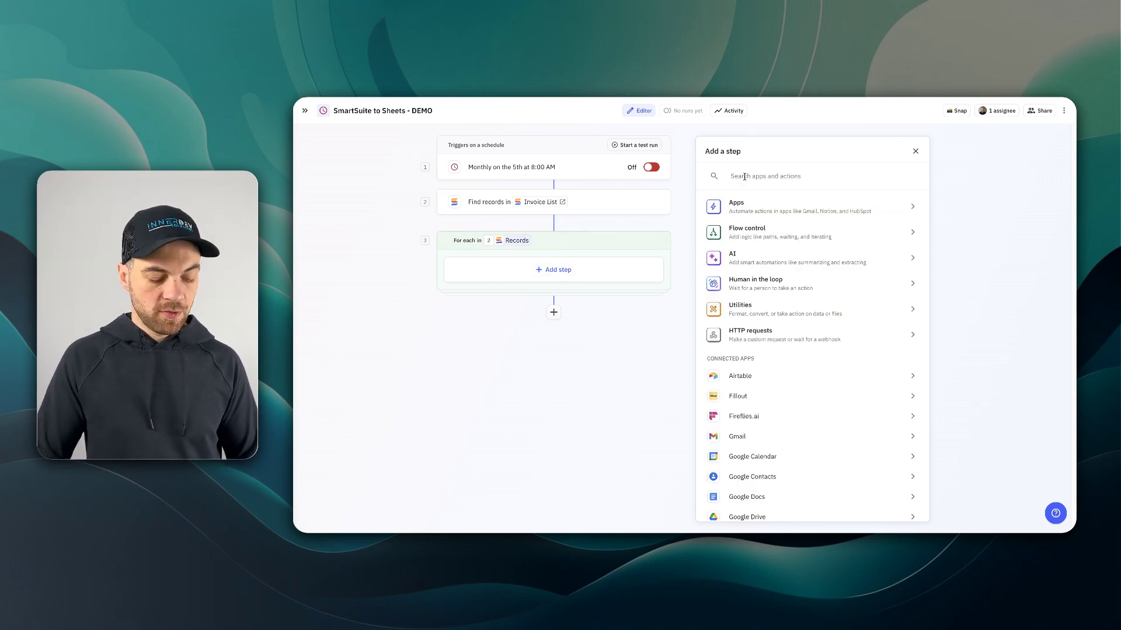
{"action": "type", "text": "shee"}
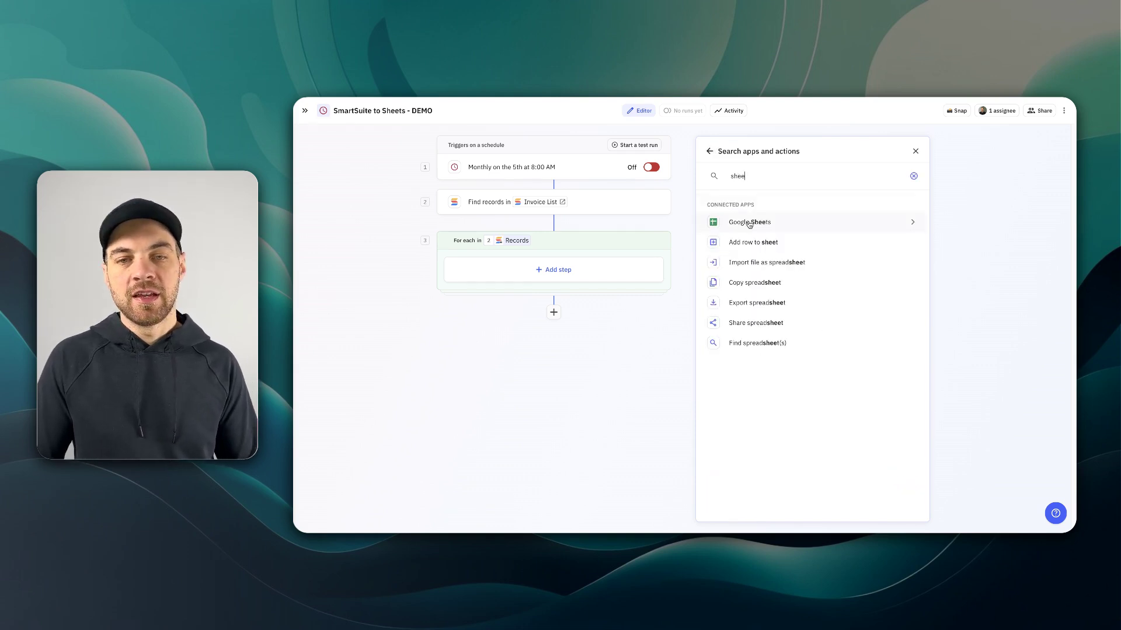
{"action": "left_click", "coordinate": [750, 223]}
{"action": "left_click", "coordinate": [740, 223]}
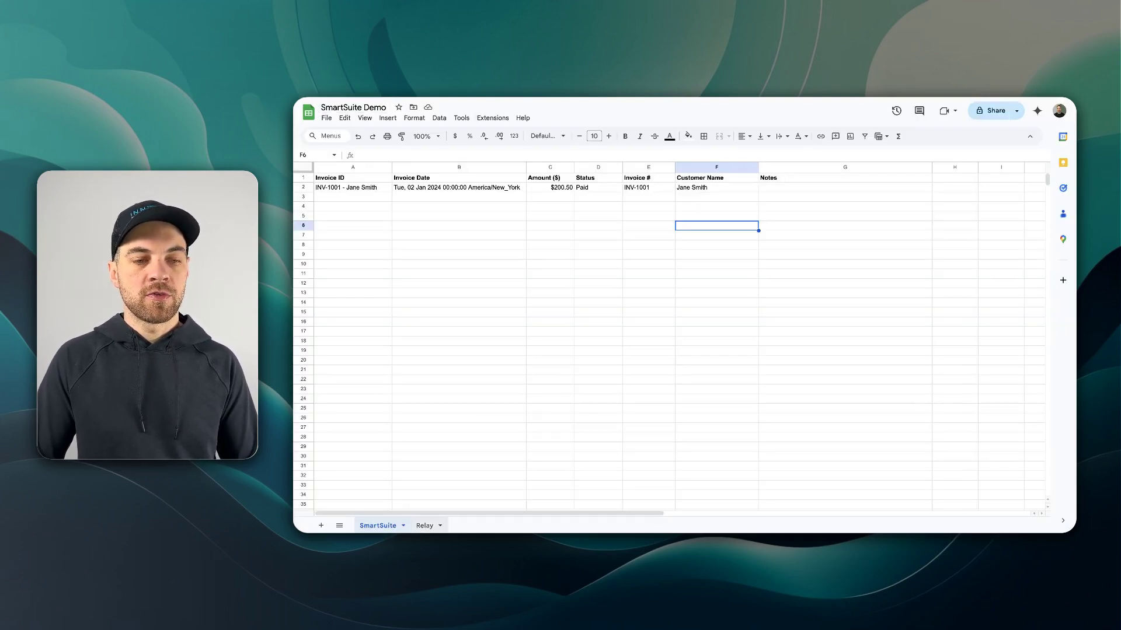
Switch to the Relay sheet of the SmartSuite Demo spreadsheet
{"action": "left_click", "coordinate": [426, 524]}
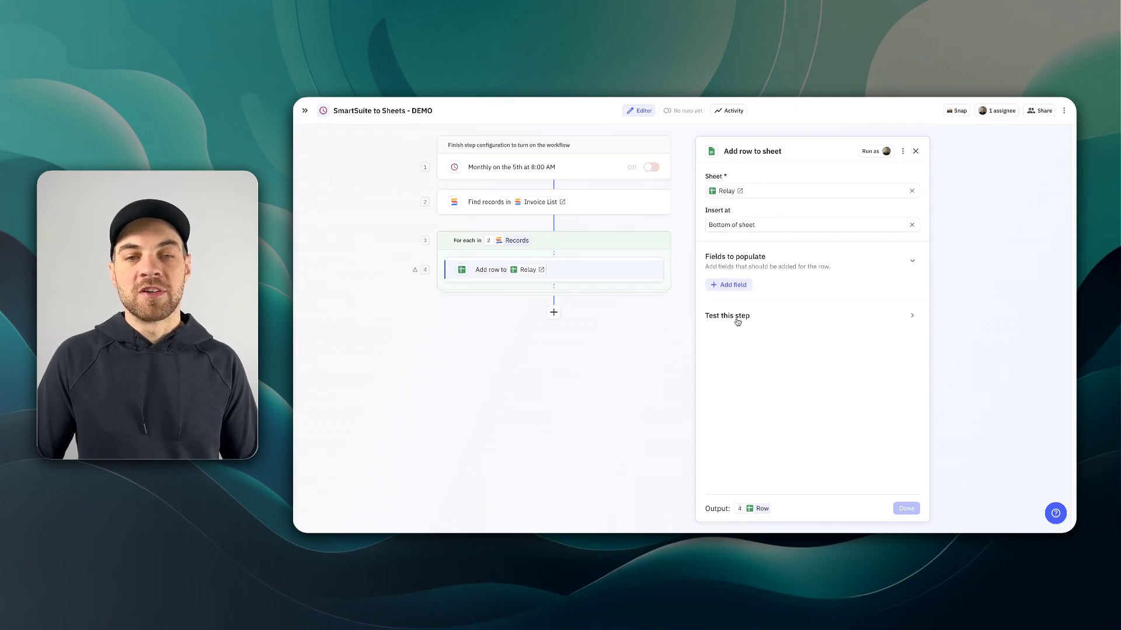
Map the Invoice ID column to the looped record's Invoice ID
{"action": "left_click", "coordinate": [733, 292]}
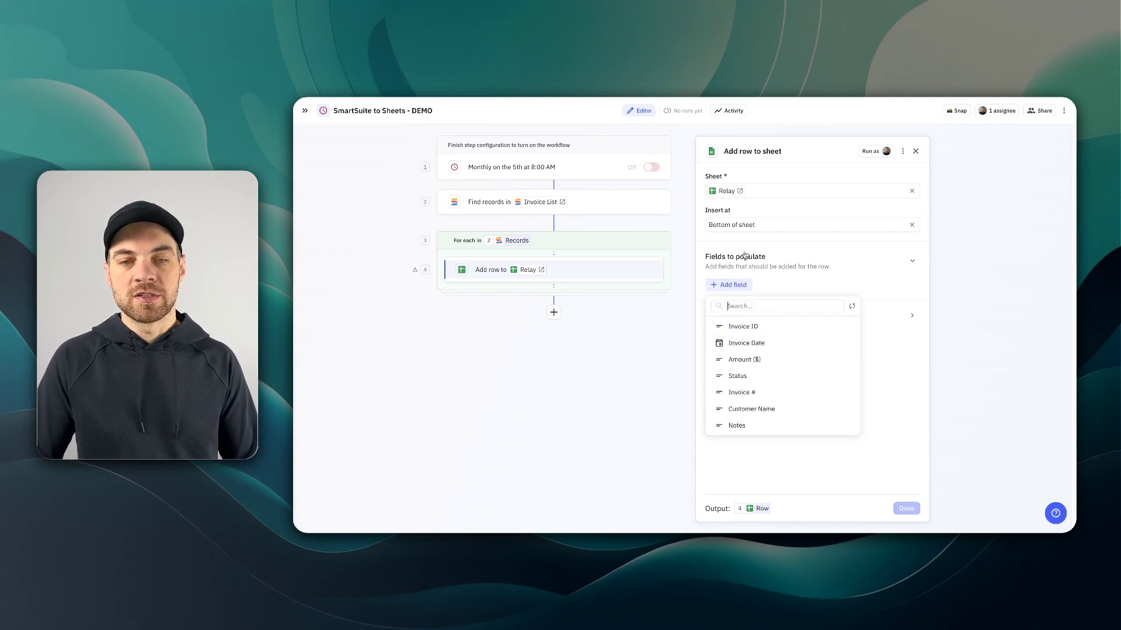
{"action": "left_click", "coordinate": [775, 327]}
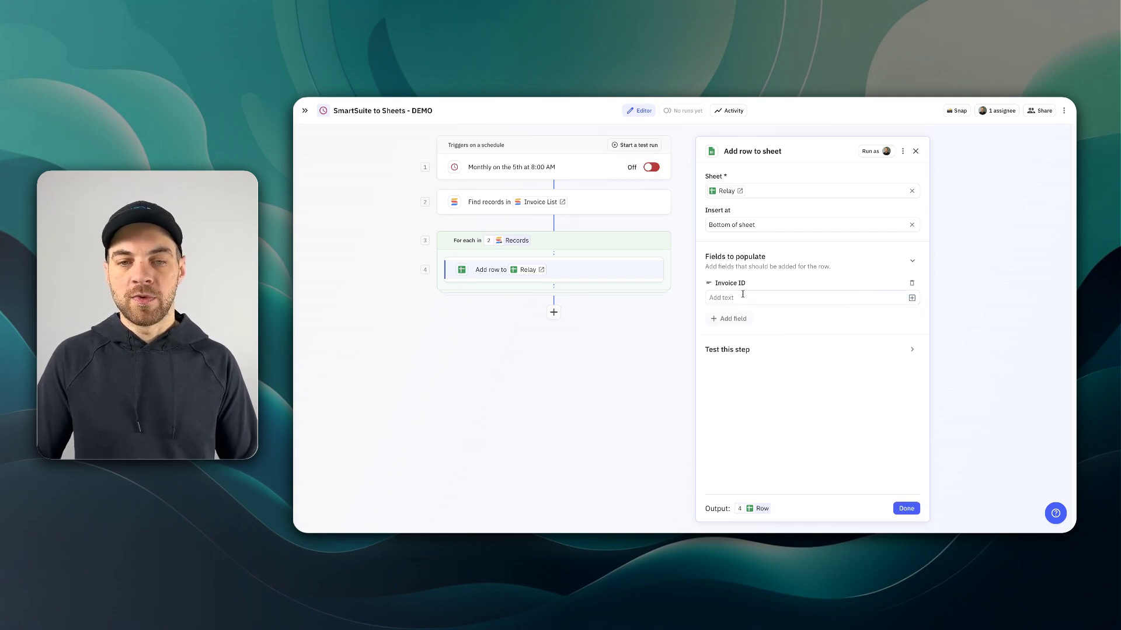
{"action": "left_click", "coordinate": [912, 298]}
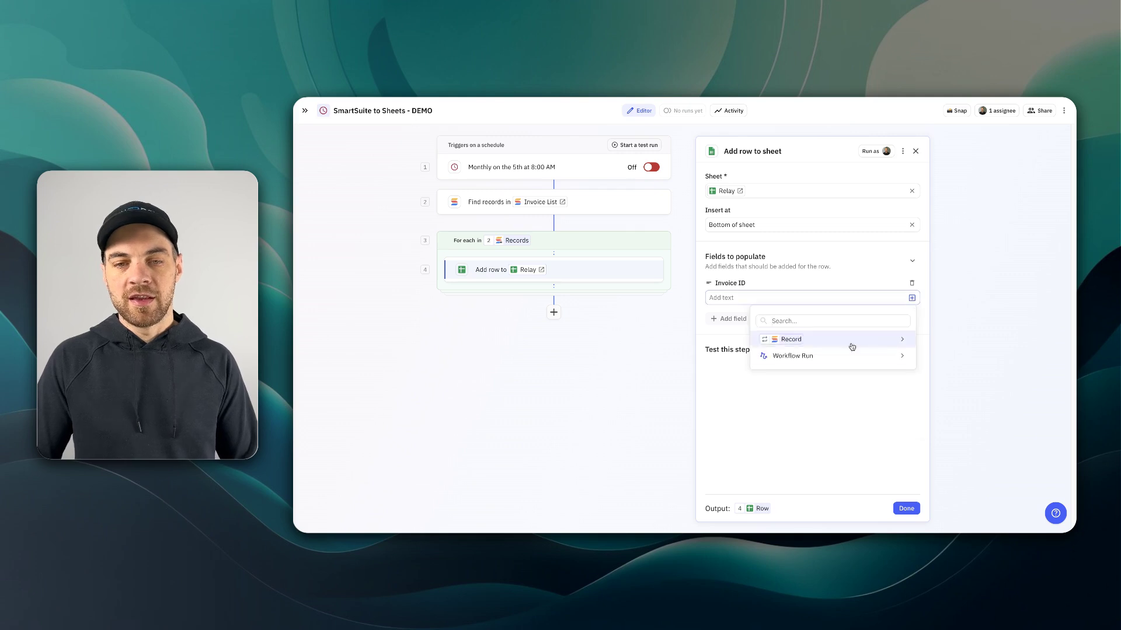
{"action": "mouse_move", "coordinate": [843, 343]}
{"action": "mouse_move", "coordinate": [949, 281]}
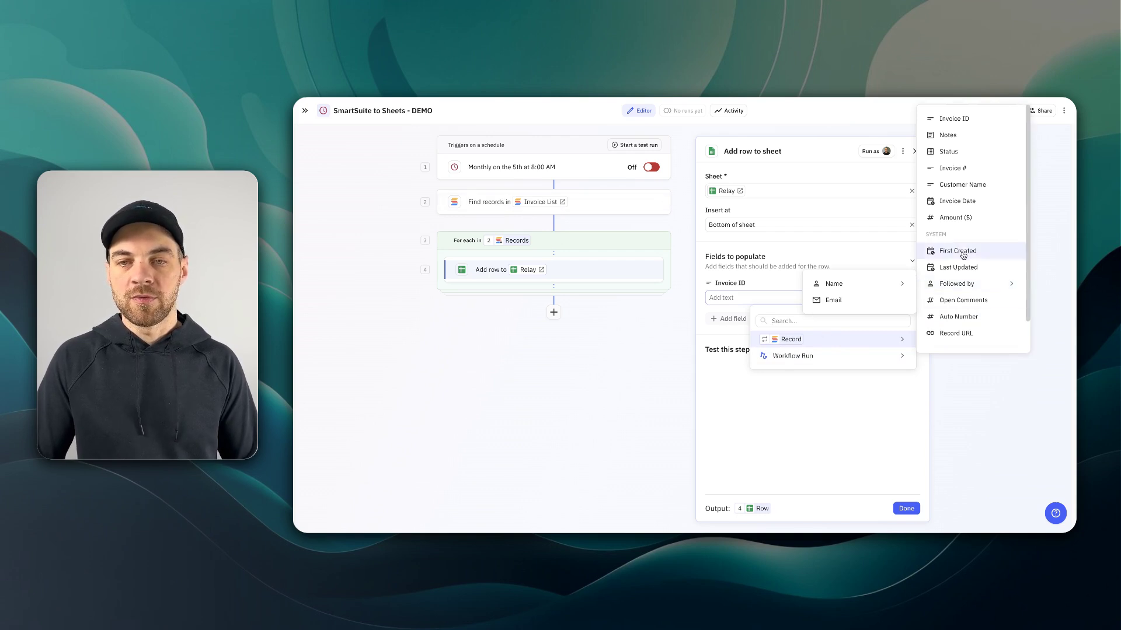
{"action": "left_click", "coordinate": [969, 121]}
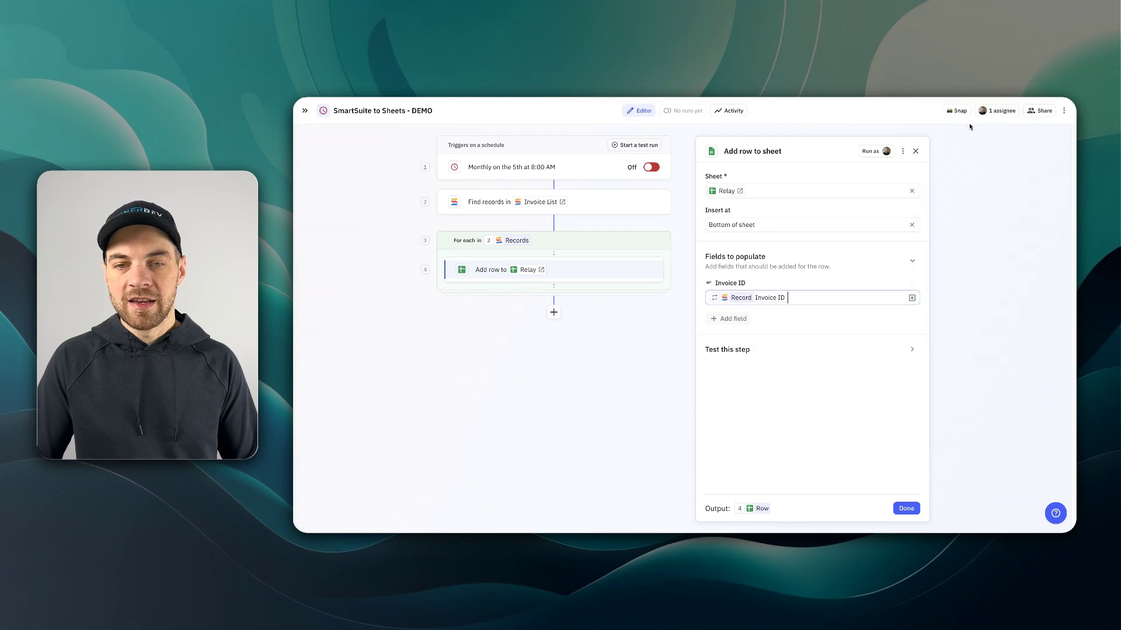
Map the Invoice Date column using Extract date from the record's Invoice Date
{"action": "left_click", "coordinate": [759, 331]}
{"action": "left_click", "coordinate": [817, 370]}
{"action": "mouse_move", "coordinate": [806, 425]}
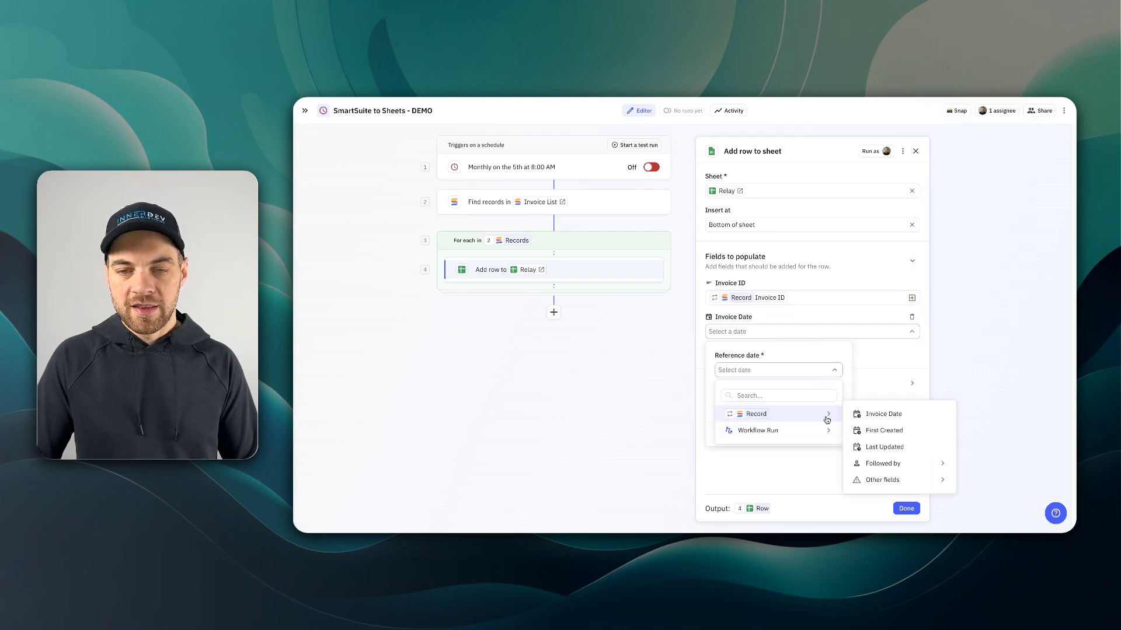
{"action": "left_click", "coordinate": [885, 418]}
{"action": "left_click", "coordinate": [829, 434]}
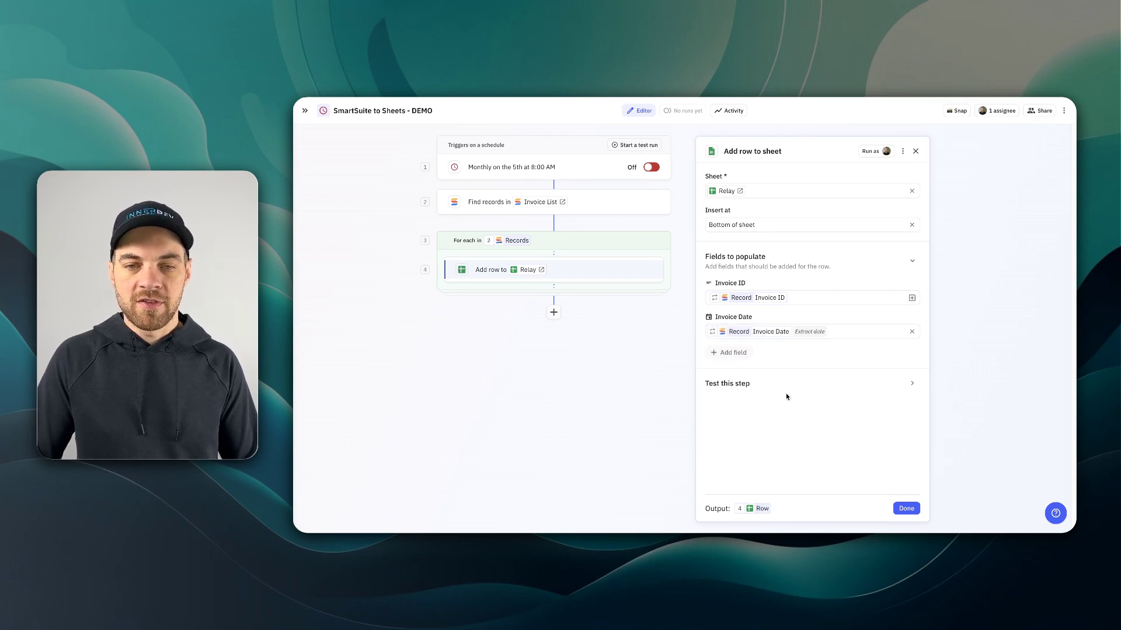
Map Amount, Status, Invoice #, Customer Name and Notes, and finish the Add row step
{"action": "left_click", "coordinate": [732, 352]}
{"action": "scroll", "coordinate": [865, 380], "scroll_direction": "down", "scroll_amount": 2}
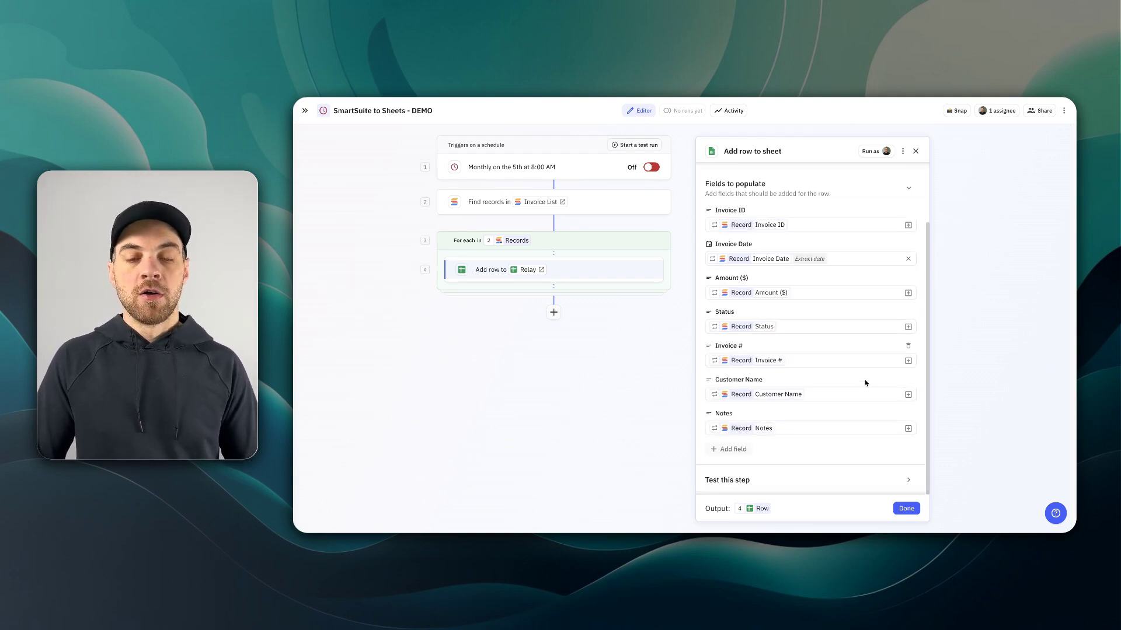
{"action": "left_click", "coordinate": [913, 513]}
Launch a test run that loops the four found invoices through Add row
{"action": "left_click", "coordinate": [779, 146]}
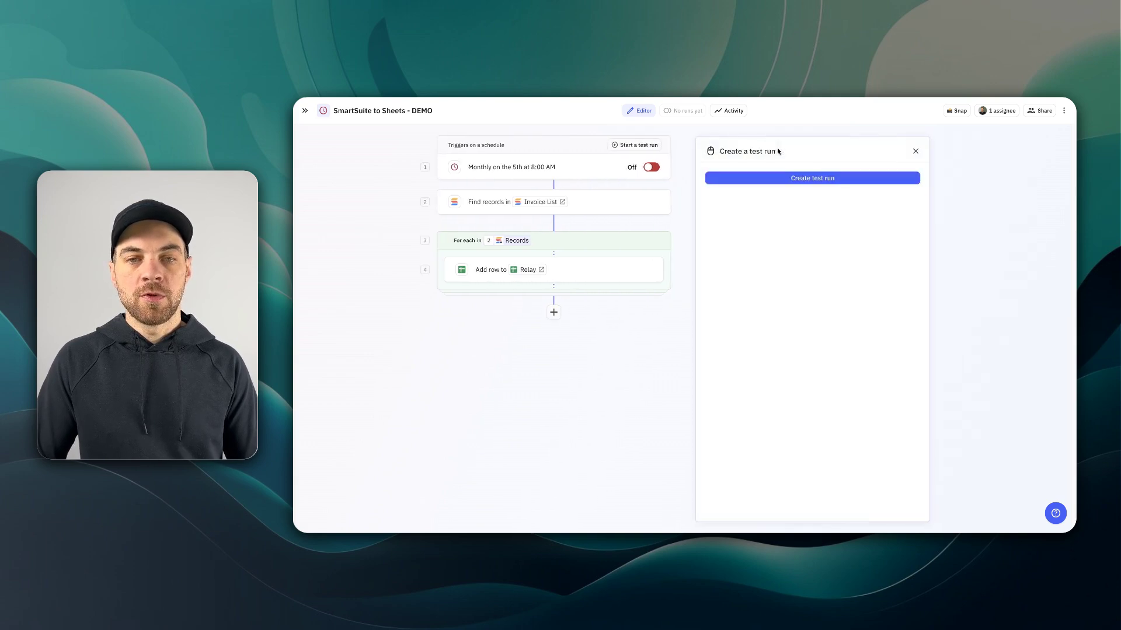
{"action": "left_click", "coordinate": [809, 187]}
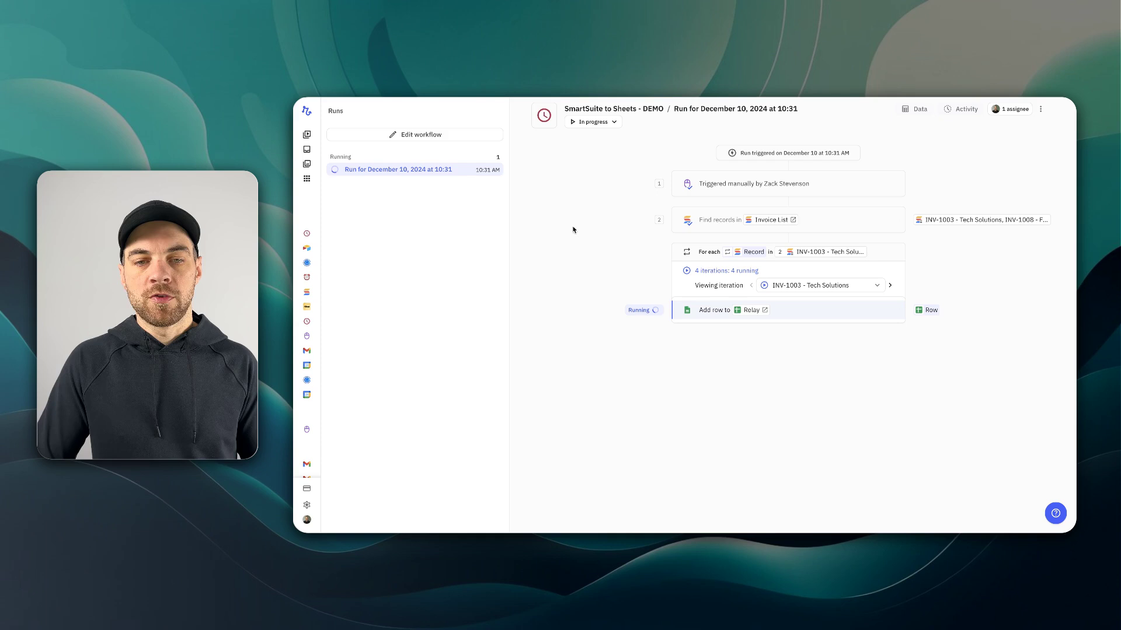